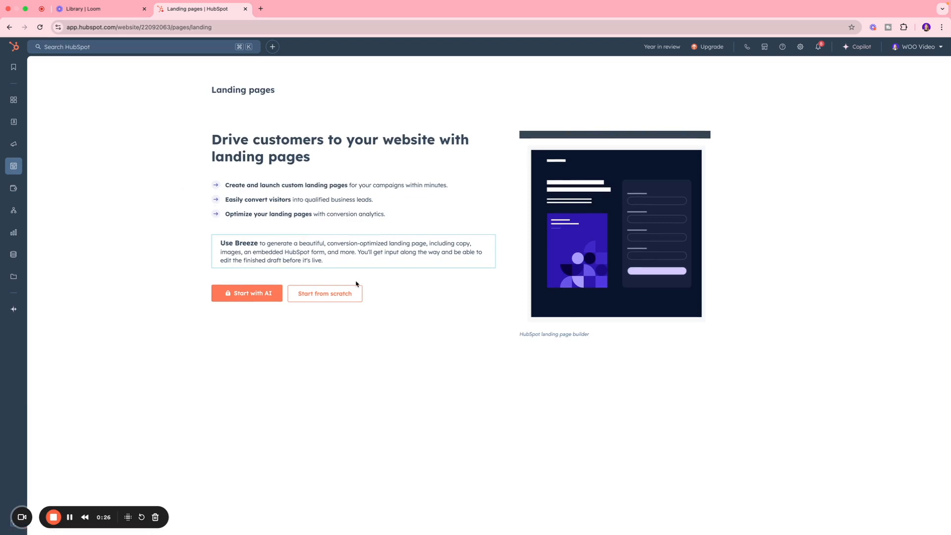
Start a landing page from scratch using the "Landing page - downloadable resource" template of the Elevate theme
{"action": "left_click", "coordinate": [304, 293]}
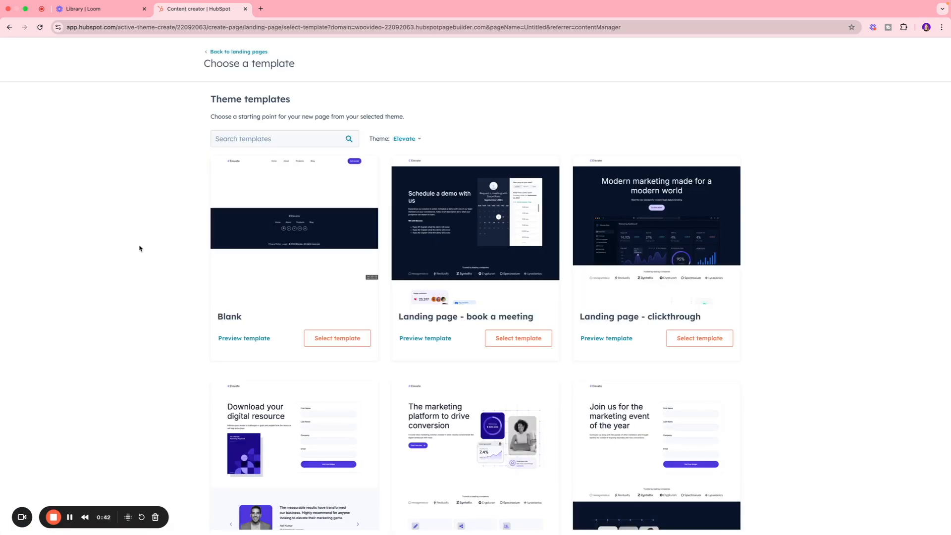
{"action": "scroll", "coordinate": [140, 247], "scroll_direction": "down", "scroll_amount": 3}
{"action": "scroll", "coordinate": [139, 248], "scroll_direction": "down", "scroll_amount": 5}
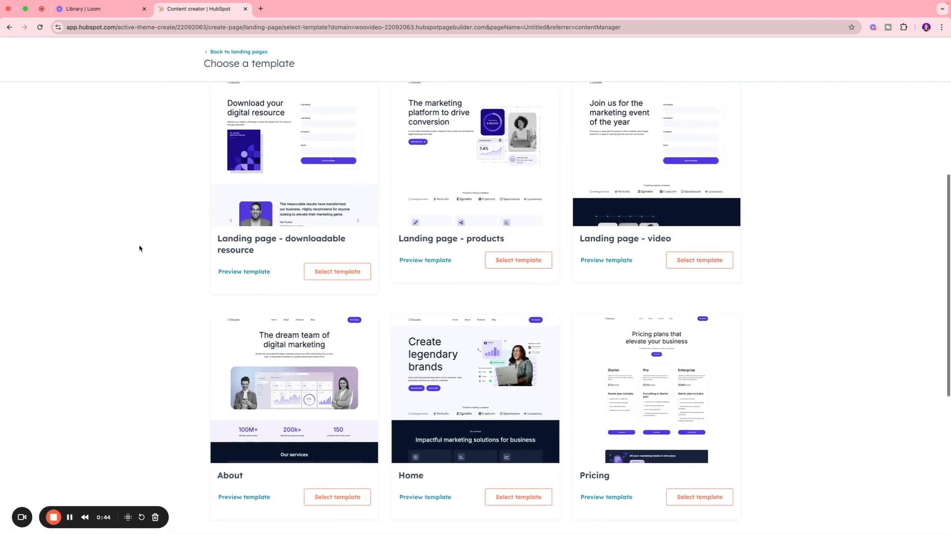
{"action": "scroll", "coordinate": [140, 248], "scroll_direction": "down", "scroll_amount": 5}
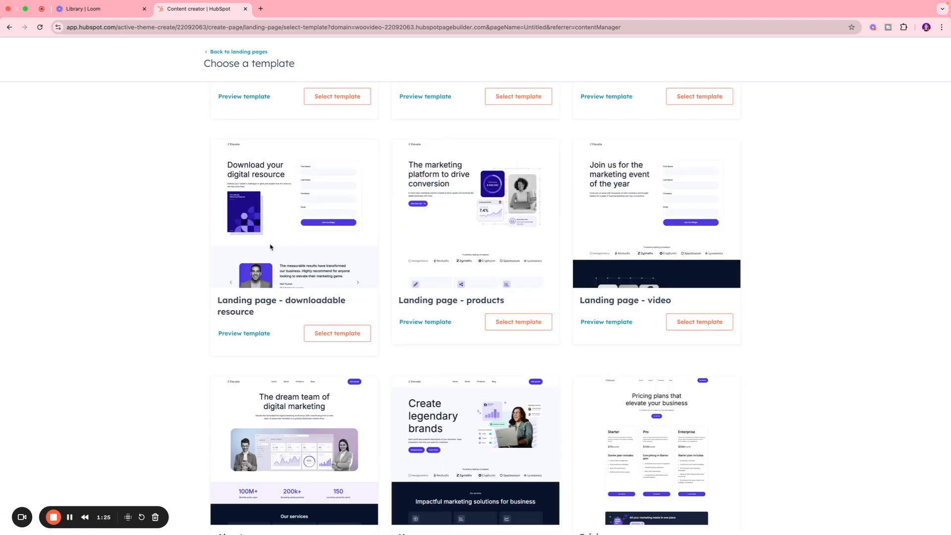
{"action": "left_click", "coordinate": [330, 339]}
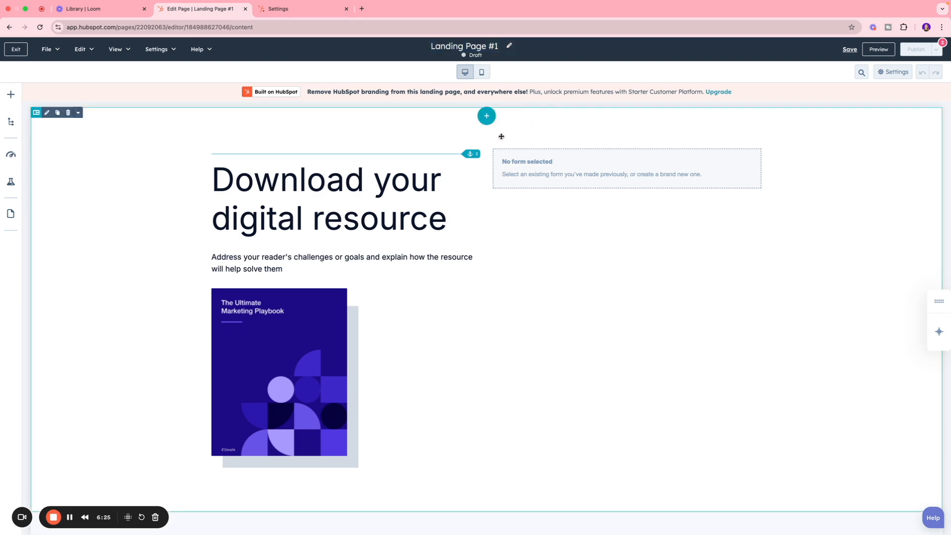
Look through the template page's sections and the modules, sections and layouts available to add to it
{"action": "scroll", "coordinate": [411, 158], "scroll_direction": "down", "scroll_amount": 10}
{"action": "scroll", "coordinate": [411, 159], "scroll_direction": "down", "scroll_amount": 12}
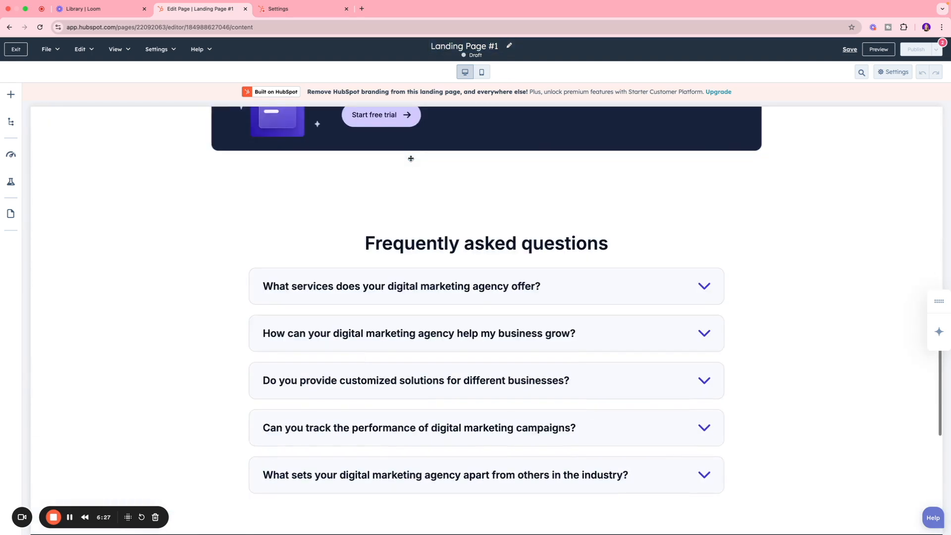
{"action": "scroll", "coordinate": [412, 158], "scroll_direction": "up", "scroll_amount": 20}
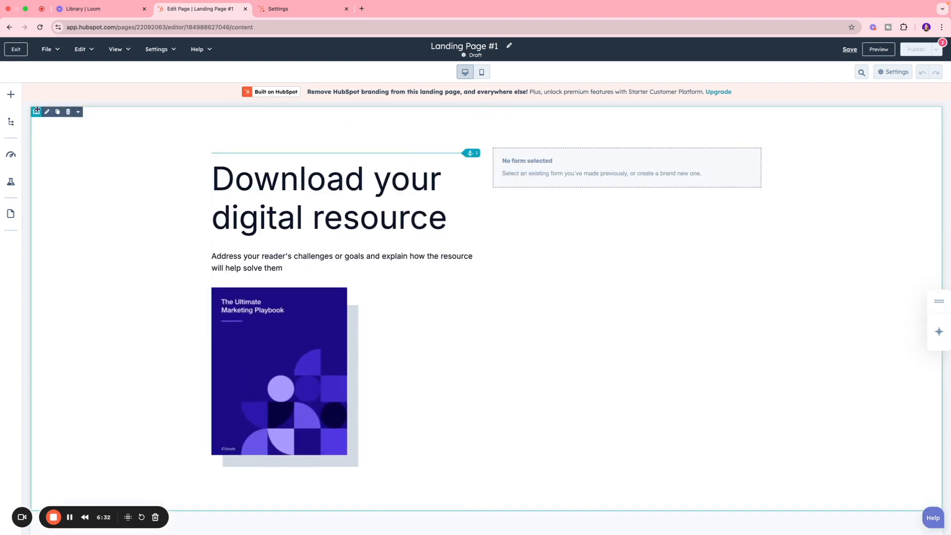
{"action": "left_click", "coordinate": [11, 95]}
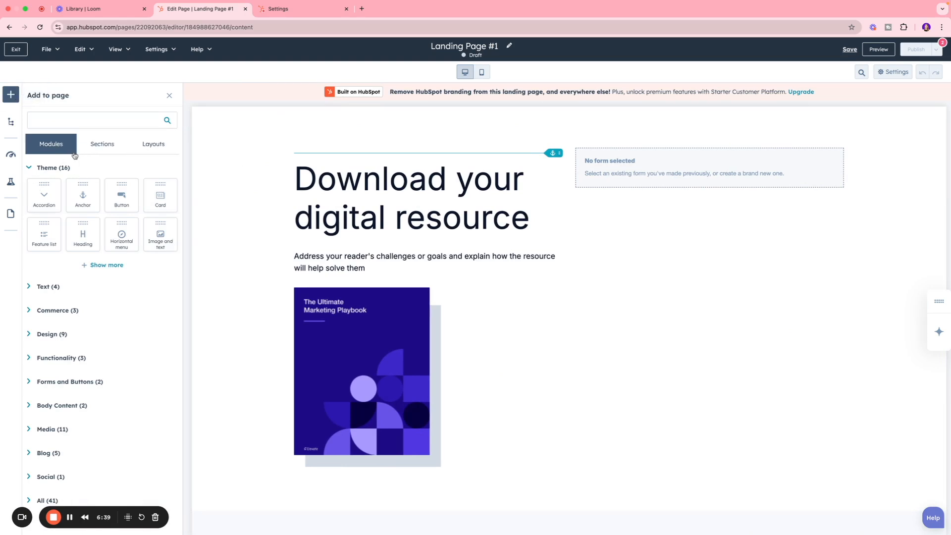
{"action": "left_click", "coordinate": [102, 144]}
{"action": "left_click", "coordinate": [143, 148]}
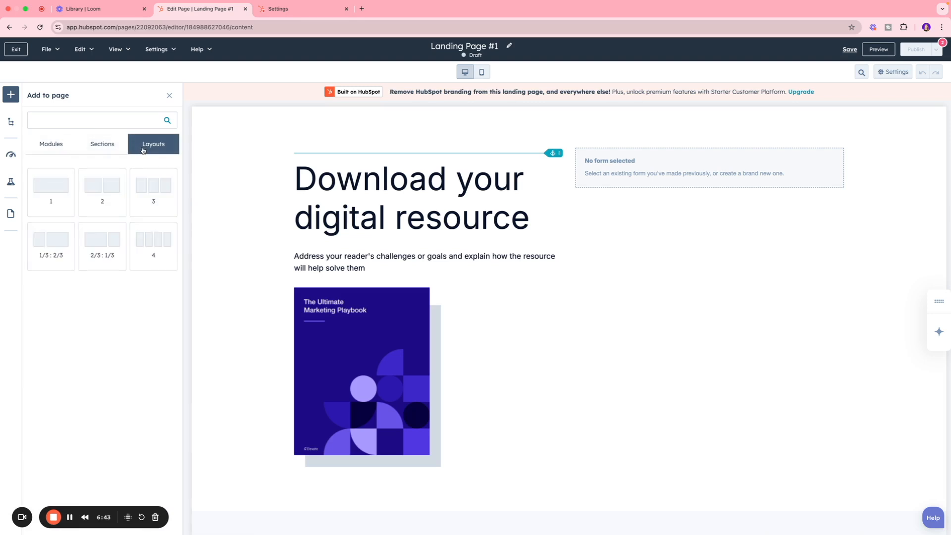
{"action": "left_click", "coordinate": [55, 144]}
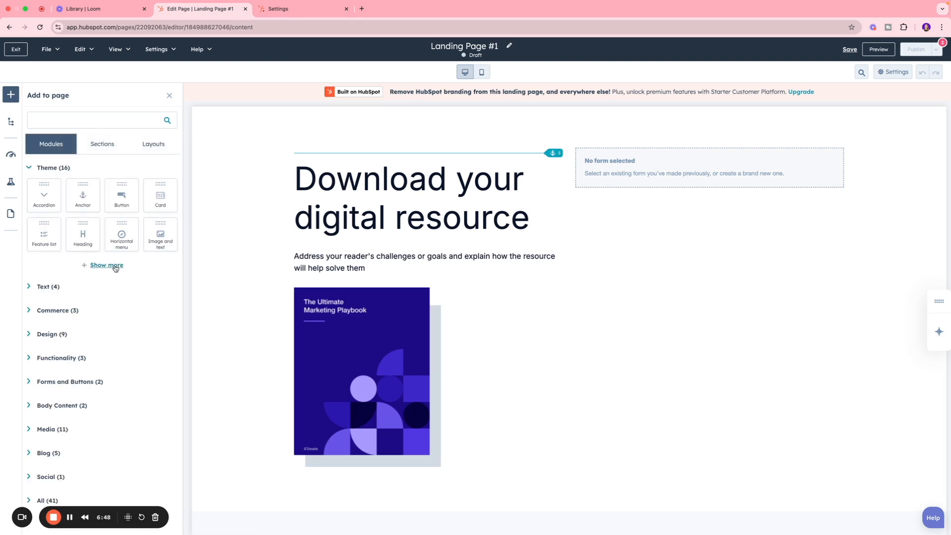
Insert a Testimonial slider theme module between the download section and the existing testimonial section
{"action": "left_click", "coordinate": [116, 266]}
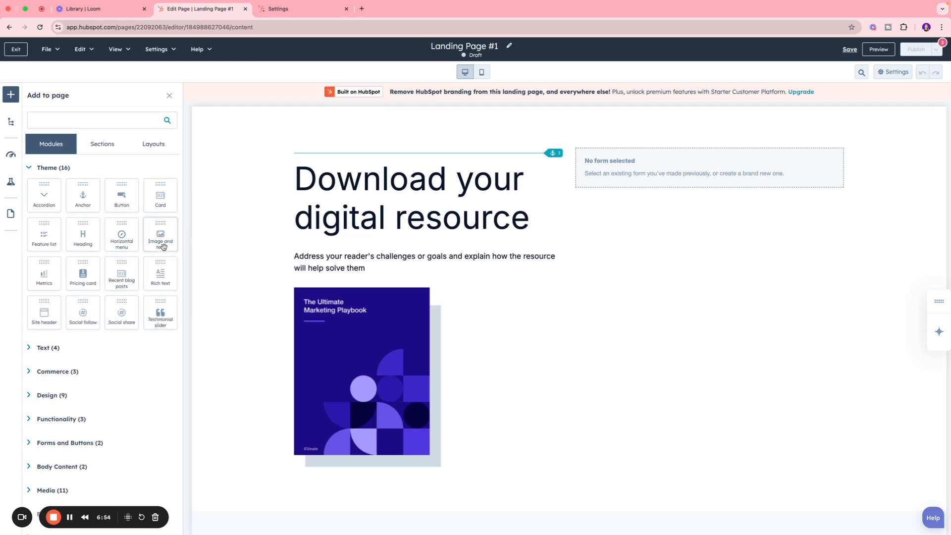
{"action": "scroll", "coordinate": [163, 244], "scroll_direction": "down", "scroll_amount": 2}
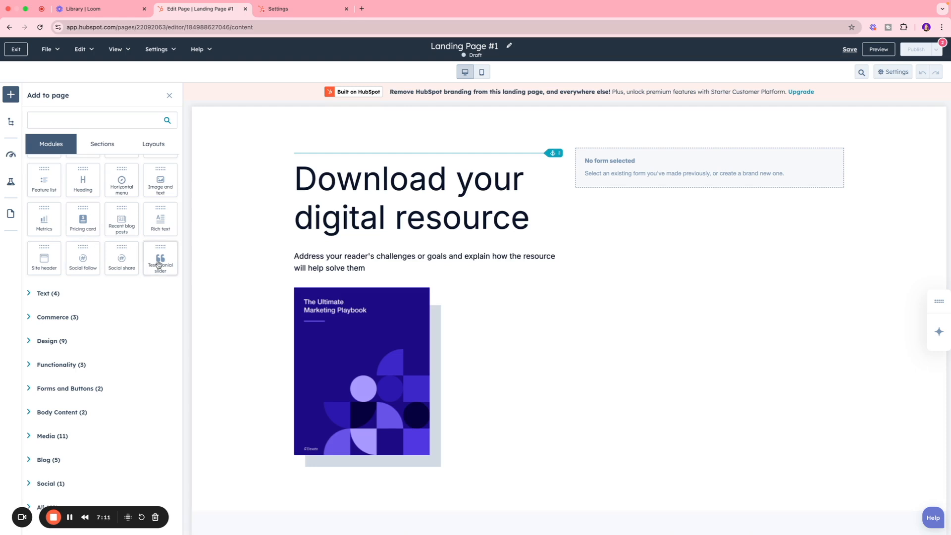
{"action": "left_click_drag", "start_coordinate": [159, 265], "coordinate": [327, 248]}
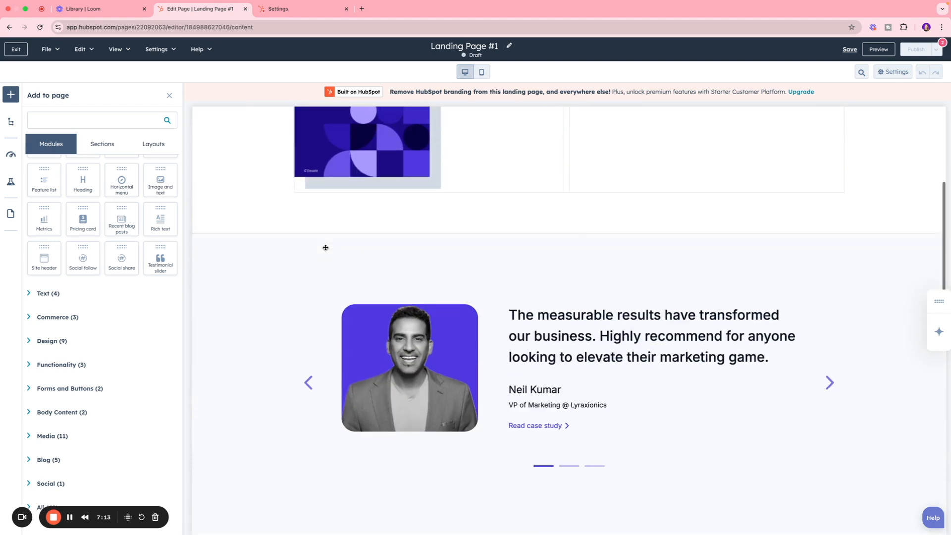
{"action": "left_click_drag", "start_coordinate": [159, 260], "coordinate": [355, 238]}
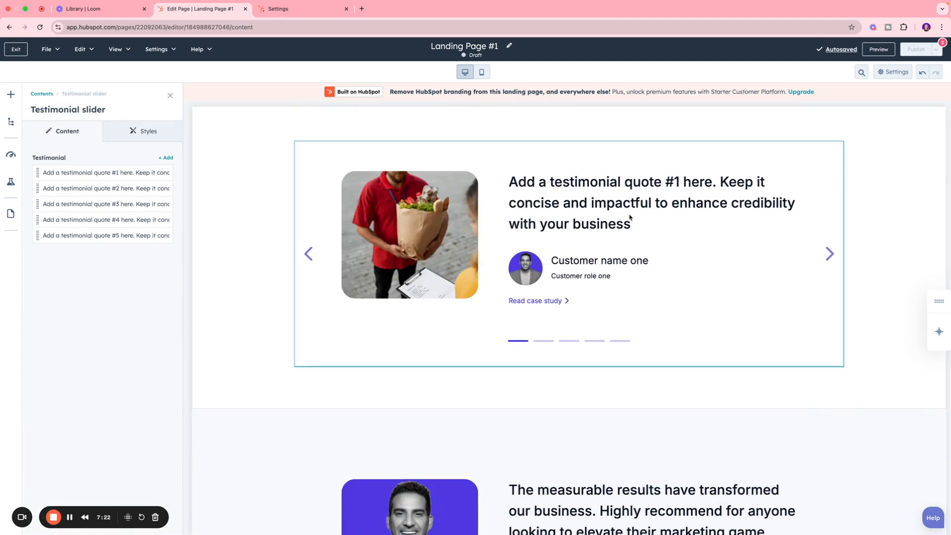
Open the first testimonial of the new slider and examine its quotation text and author name fields
{"action": "mouse_move", "coordinate": [82, 172]}
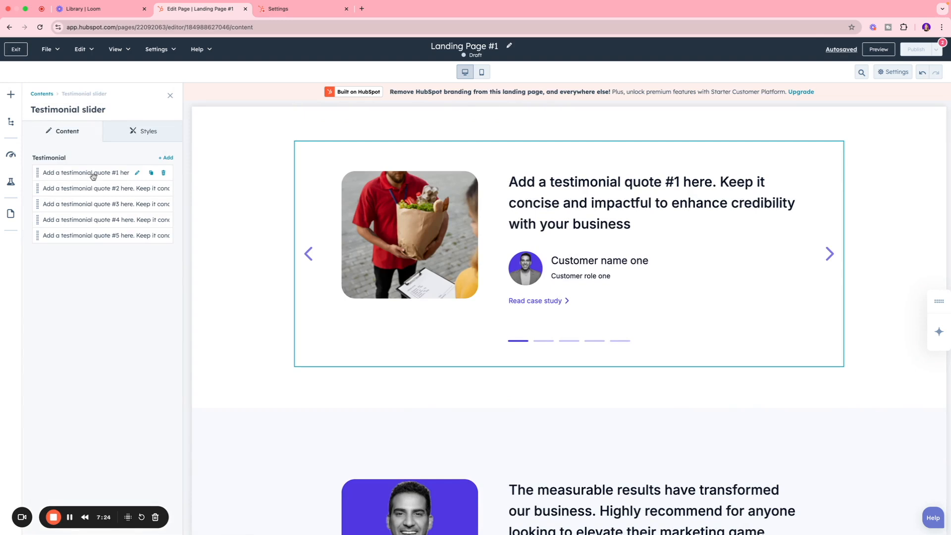
{"action": "left_click", "coordinate": [138, 173]}
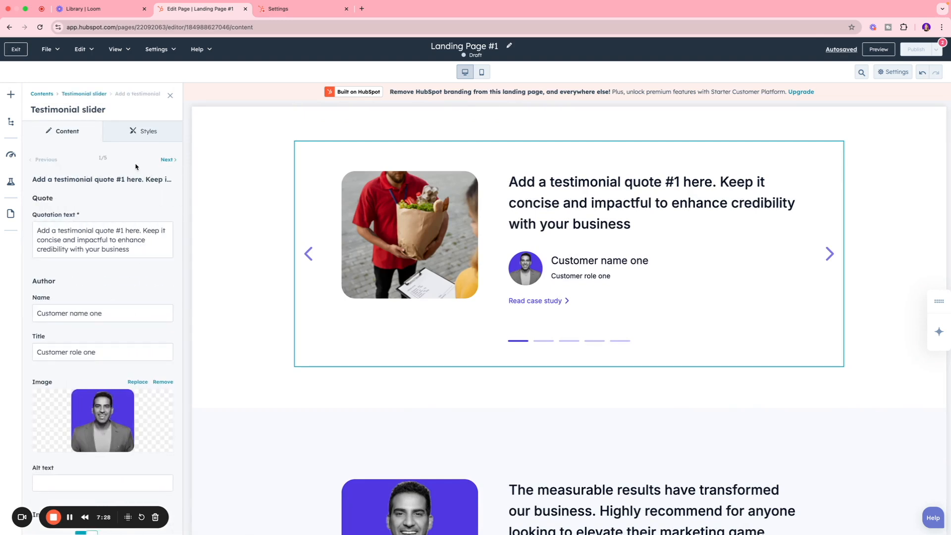
{"action": "scroll", "coordinate": [99, 213], "scroll_direction": "down", "scroll_amount": 1}
{"action": "left_click", "coordinate": [143, 218]}
{"action": "left_click_drag", "start_coordinate": [142, 216], "coordinate": [43, 194]}
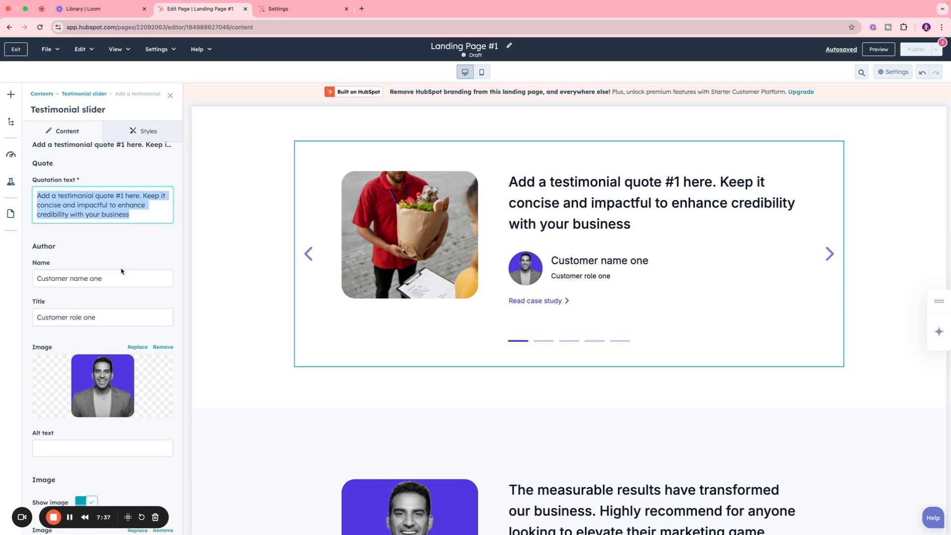
{"action": "scroll", "coordinate": [123, 273], "scroll_direction": "down", "scroll_amount": 1}
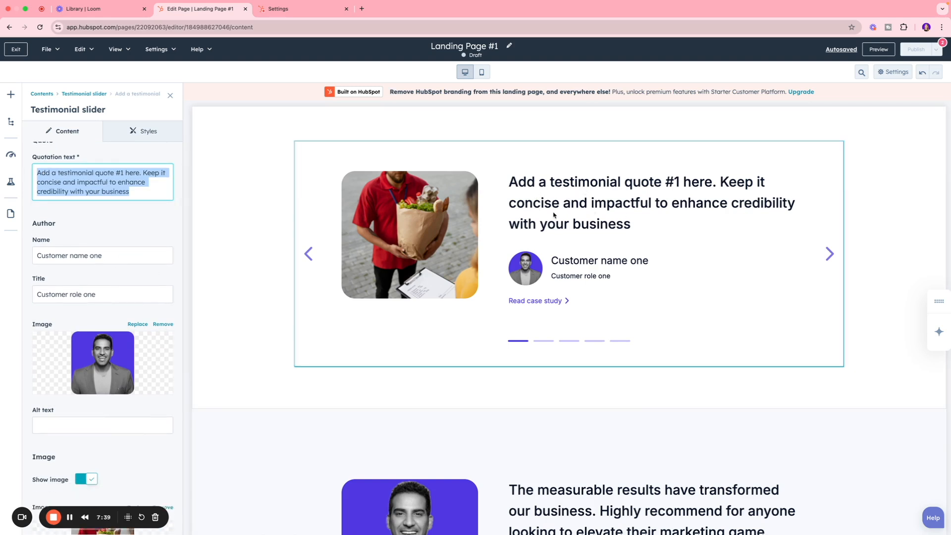
{"action": "left_click", "coordinate": [110, 257]}
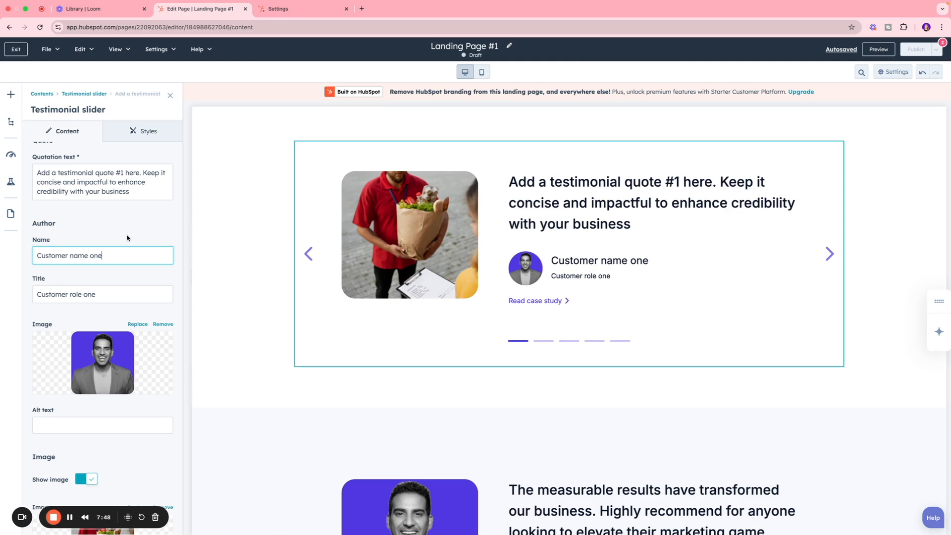
Examine the first testimonial's author photo, main image, alt text and case study link settings
{"action": "scroll", "coordinate": [102, 218], "scroll_direction": "down", "scroll_amount": 3}
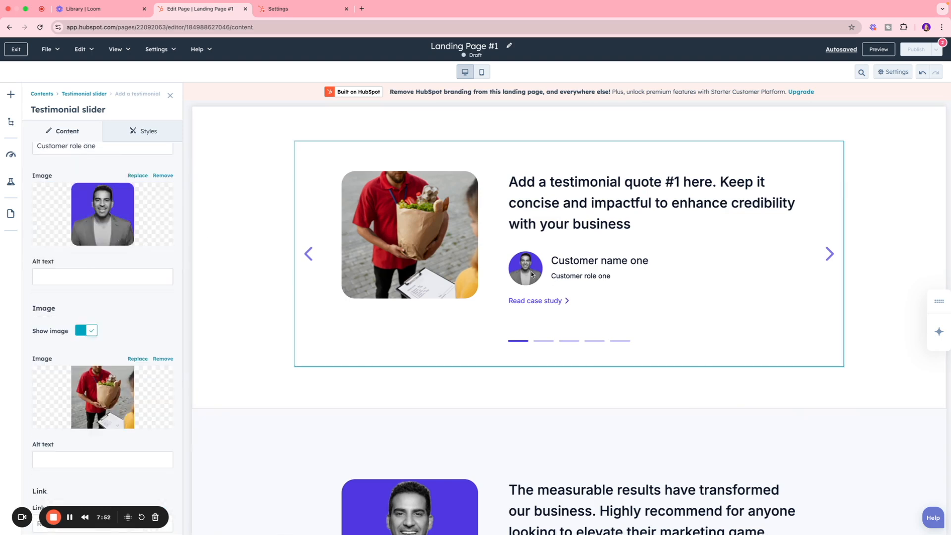
{"action": "left_click", "coordinate": [133, 277]}
{"action": "scroll", "coordinate": [143, 280], "scroll_direction": "down", "scroll_amount": 1}
{"action": "scroll", "coordinate": [144, 280], "scroll_direction": "down", "scroll_amount": 1}
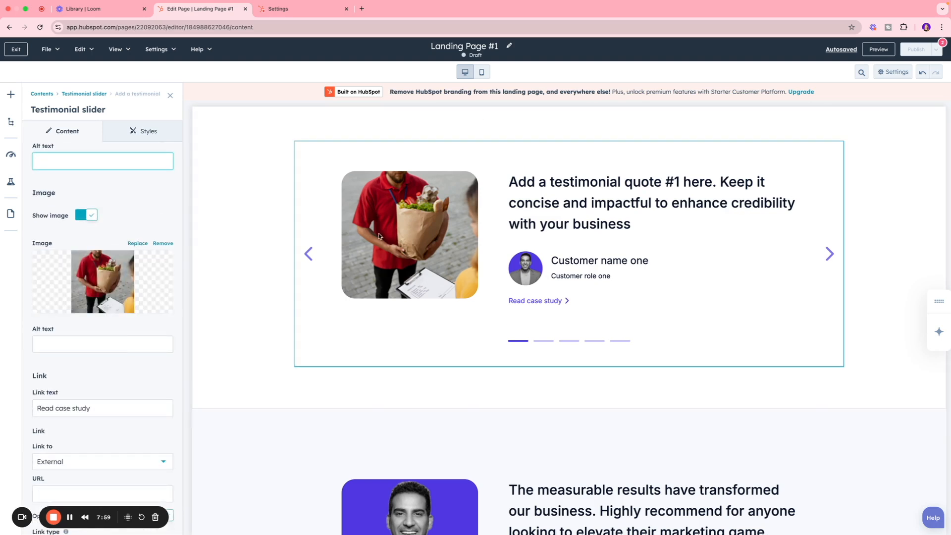
{"action": "scroll", "coordinate": [103, 277], "scroll_direction": "down", "scroll_amount": 1}
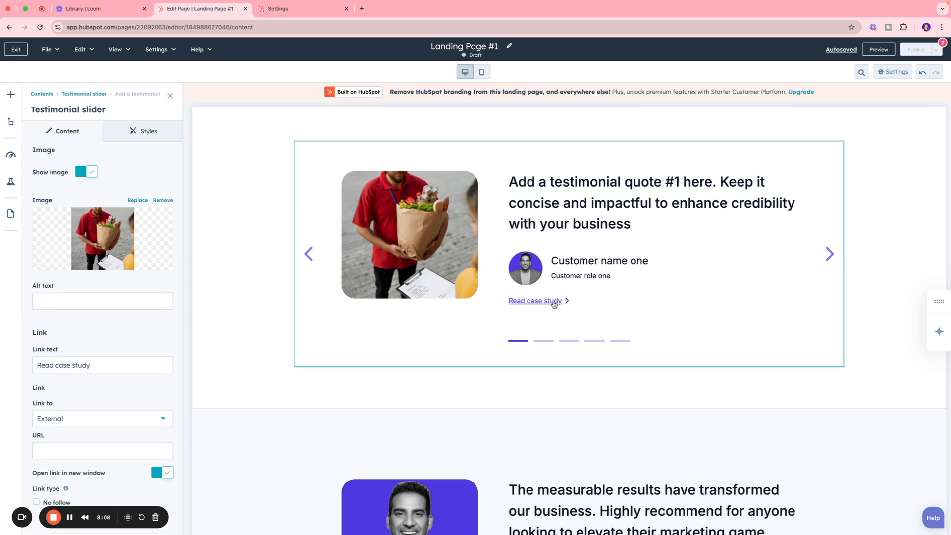
{"action": "left_click", "coordinate": [90, 454]}
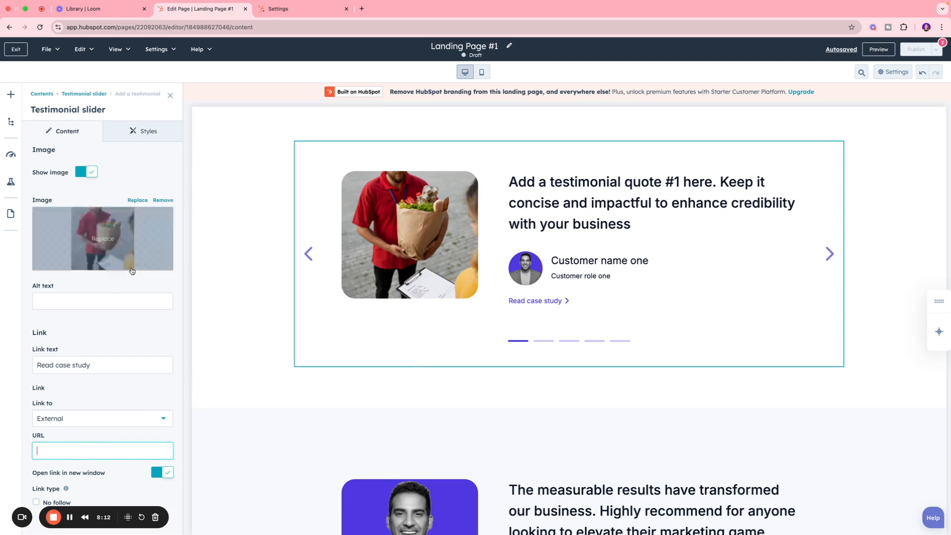
{"action": "scroll", "coordinate": [115, 273], "scroll_direction": "up", "scroll_amount": 7}
{"action": "scroll", "coordinate": [115, 275], "scroll_direction": "down", "scroll_amount": 6}
Delete the section that holds the newly added testimonial slider
{"action": "scroll", "coordinate": [115, 276], "scroll_direction": "down", "scroll_amount": 3}
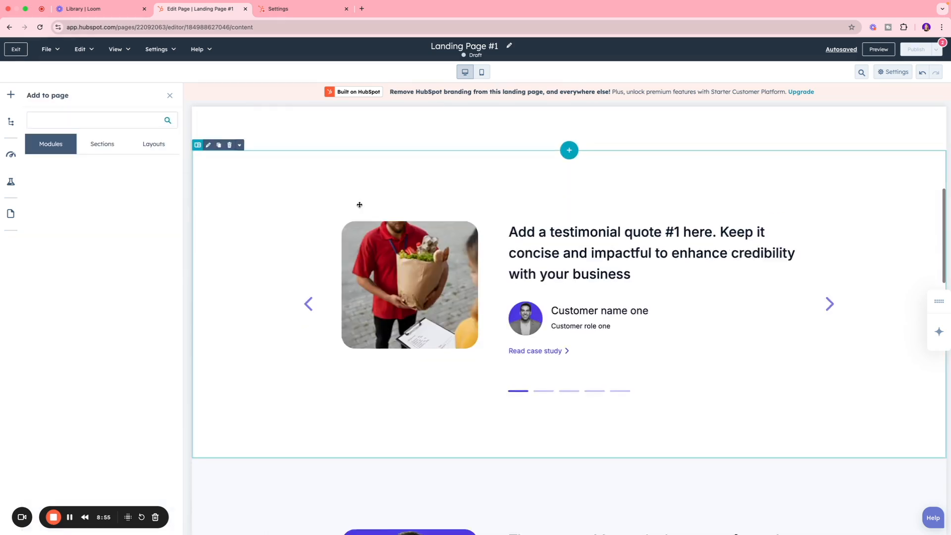
{"action": "scroll", "coordinate": [747, 159], "scroll_direction": "up", "scroll_amount": 2}
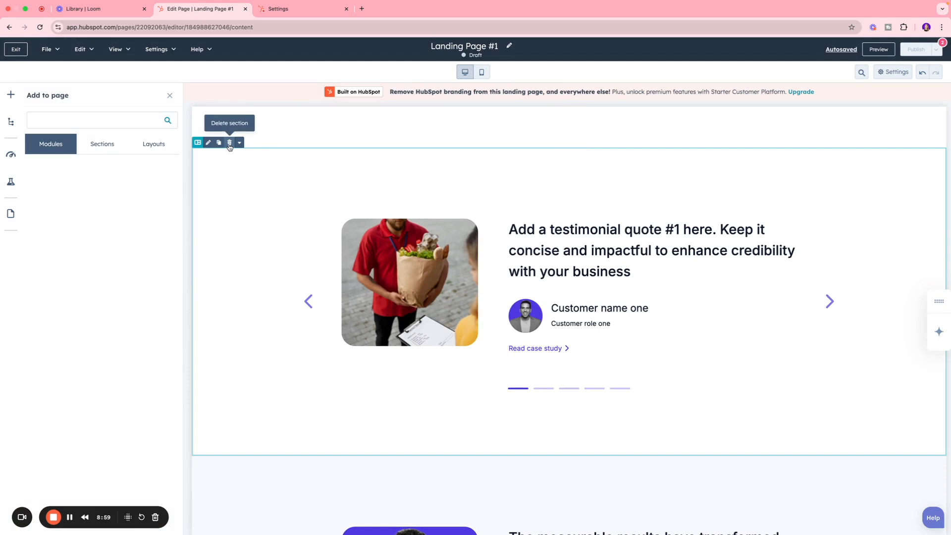
{"action": "left_click", "coordinate": [229, 143]}
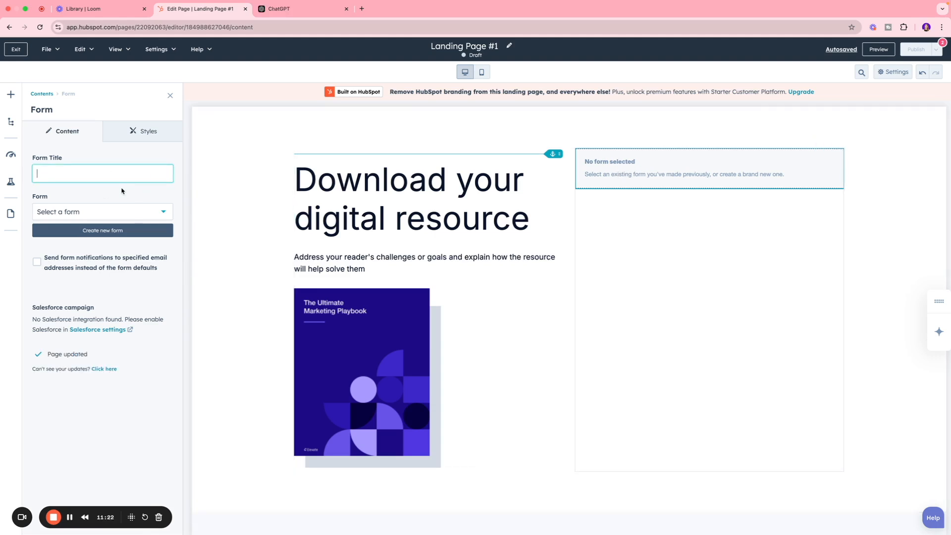
Title the form module "Ready to Transform Your Strategy?" and create a new form for it with the same name
{"action": "type", "text": "Ready to Transform Your Strategy?"}
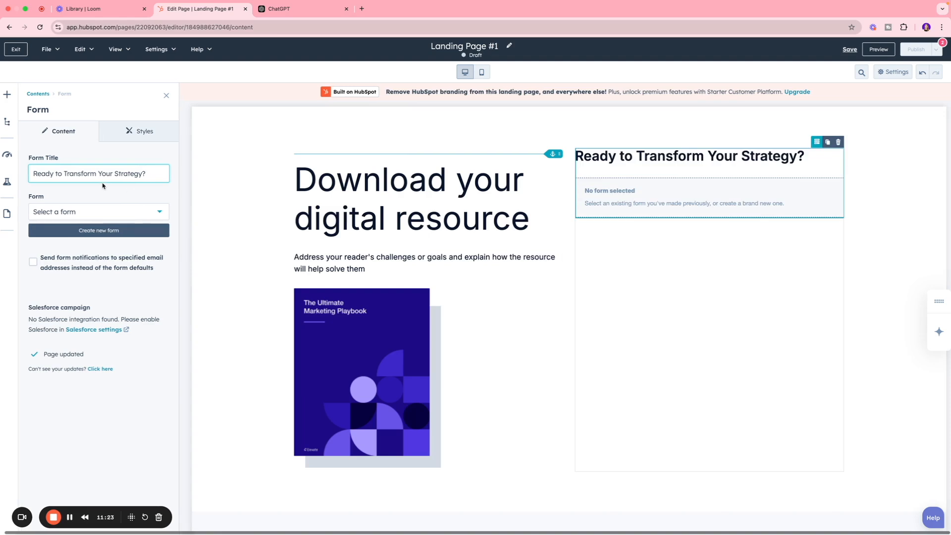
{"action": "left_click", "coordinate": [133, 211]}
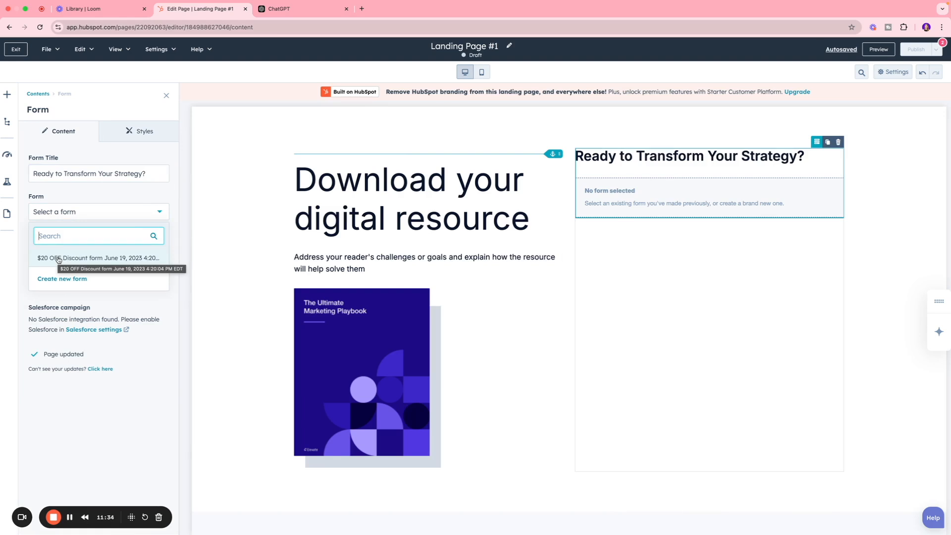
{"action": "left_click", "coordinate": [69, 278]}
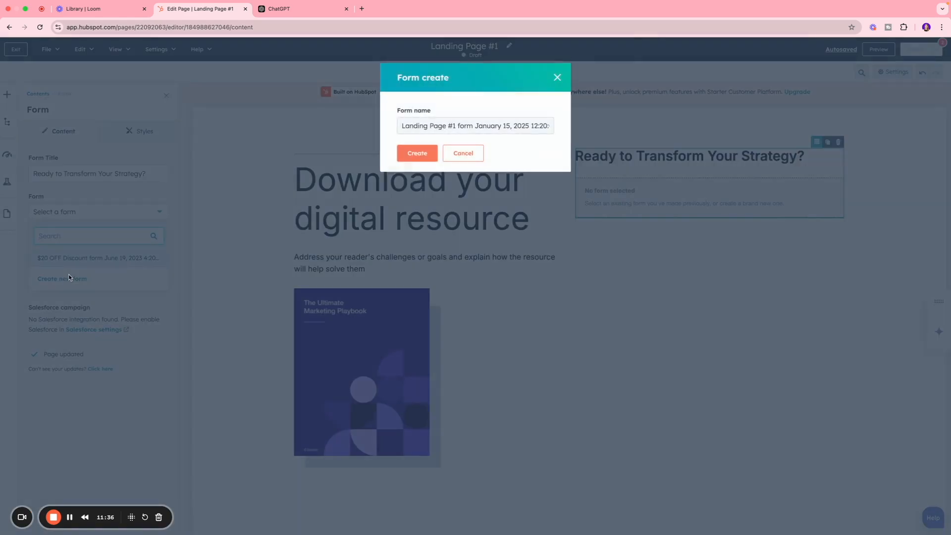
{"action": "key", "text": "ctrl+a"}
{"action": "key", "text": "BackSpace"}
{"action": "type", "text": "Ready to Transform Your Strategy?"}
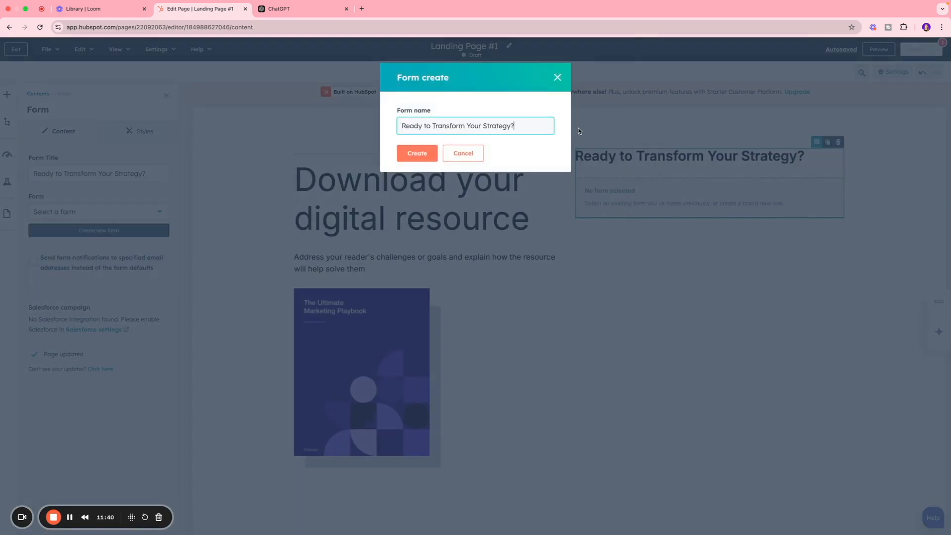
{"action": "left_click", "coordinate": [417, 154]}
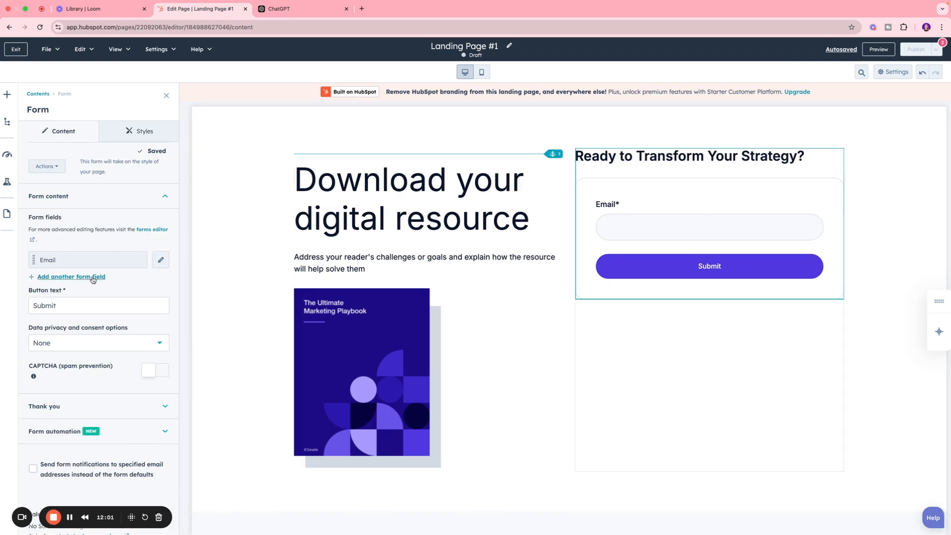
Examine the new form's button text and expand its thank-you settings
{"action": "scroll", "coordinate": [87, 287], "scroll_direction": "down", "scroll_amount": 1}
{"action": "left_click", "coordinate": [59, 287]}
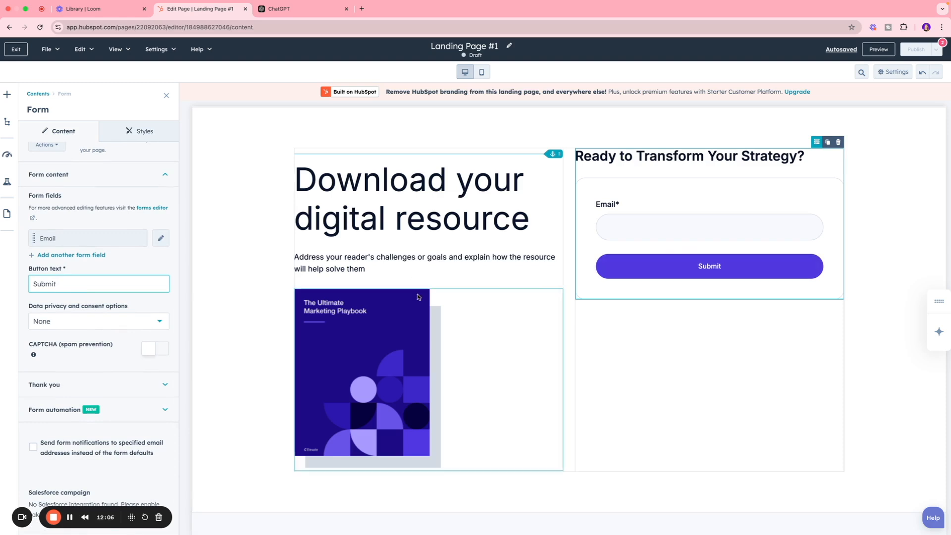
{"action": "scroll", "coordinate": [73, 317], "scroll_direction": "down", "scroll_amount": 2}
{"action": "left_click", "coordinate": [117, 343]}
{"action": "scroll", "coordinate": [117, 338], "scroll_direction": "down", "scroll_amount": 4}
{"action": "scroll", "coordinate": [117, 338], "scroll_direction": "down", "scroll_amount": 2}
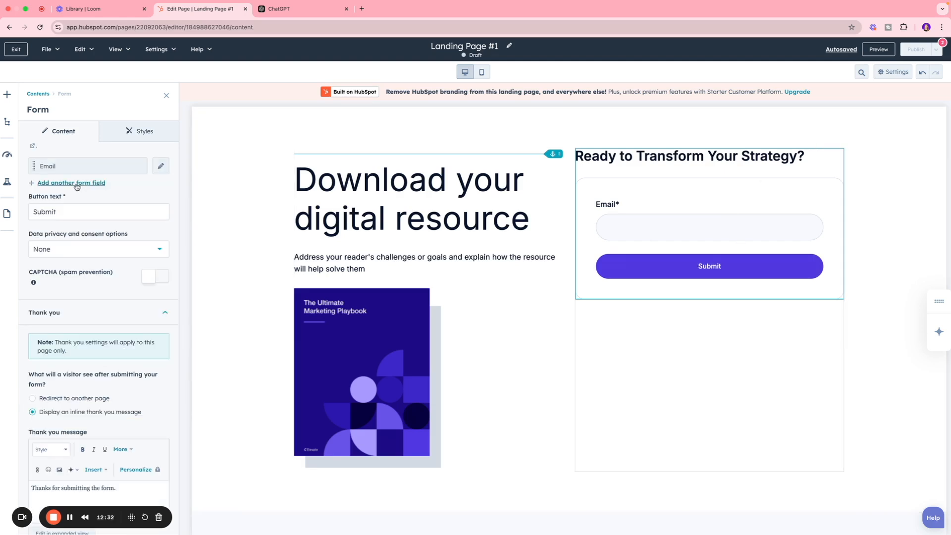
Add a First Name field to the form below Email, finding the property by searching for "name"
{"action": "left_click", "coordinate": [78, 183]}
{"action": "left_click", "coordinate": [117, 192]}
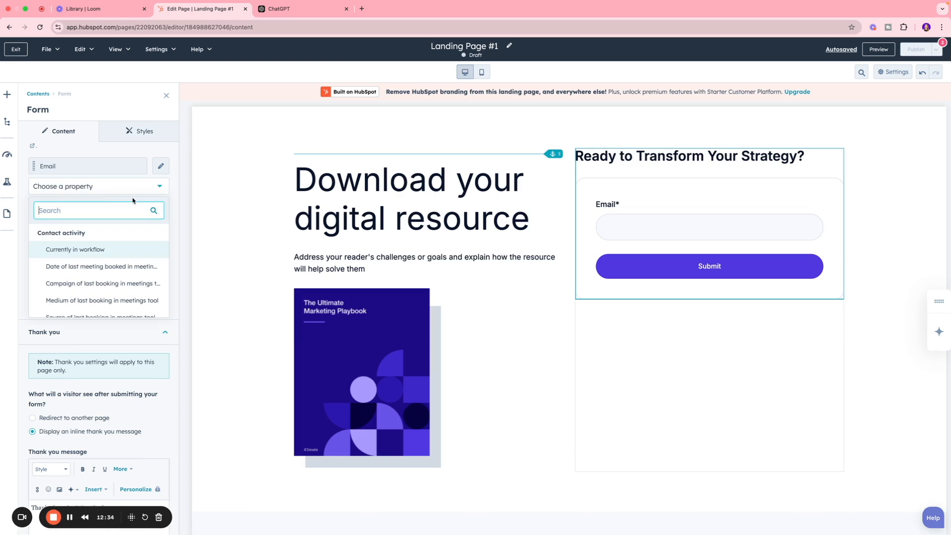
{"action": "scroll", "coordinate": [132, 250], "scroll_direction": "down", "scroll_amount": 3}
{"action": "type", "text": "no"}
{"action": "type", "text": "me"}
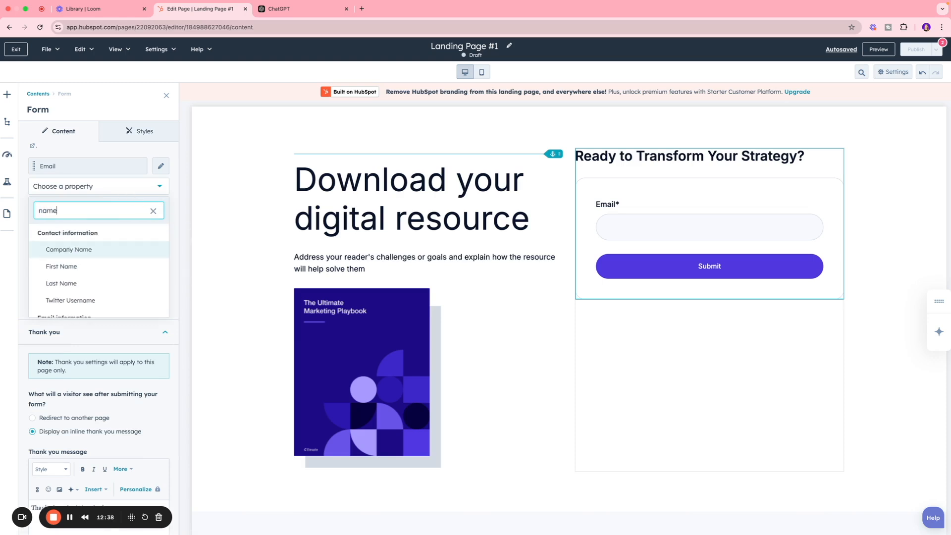
{"action": "left_click", "coordinate": [103, 263]}
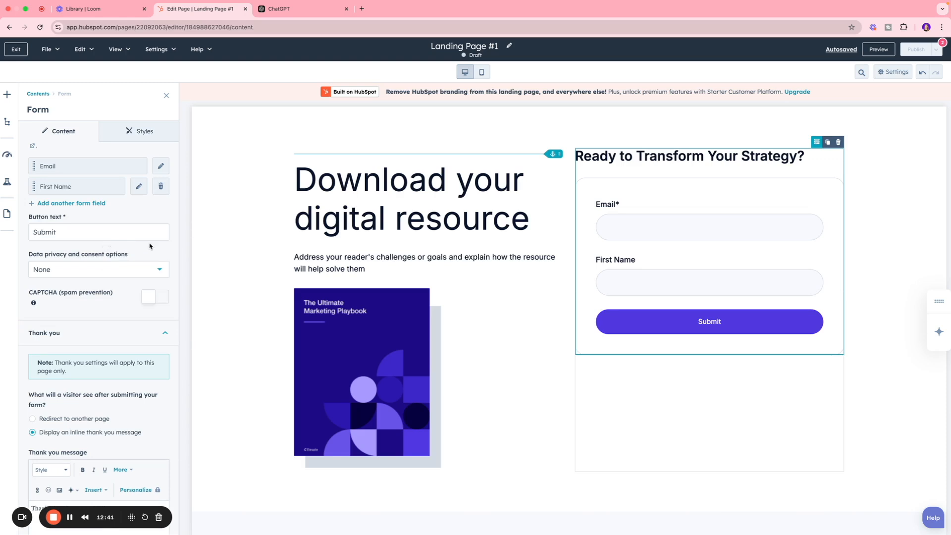
Examine the form's remaining content settings and its typography, background and border style options, including the background color picker
{"action": "scroll", "coordinate": [113, 221], "scroll_direction": "down", "scroll_amount": 8}
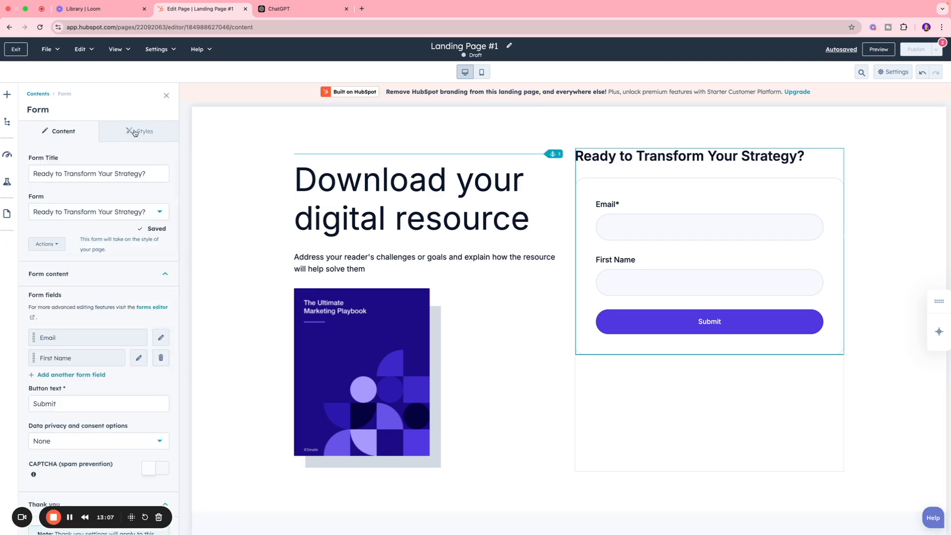
{"action": "left_click", "coordinate": [137, 132]}
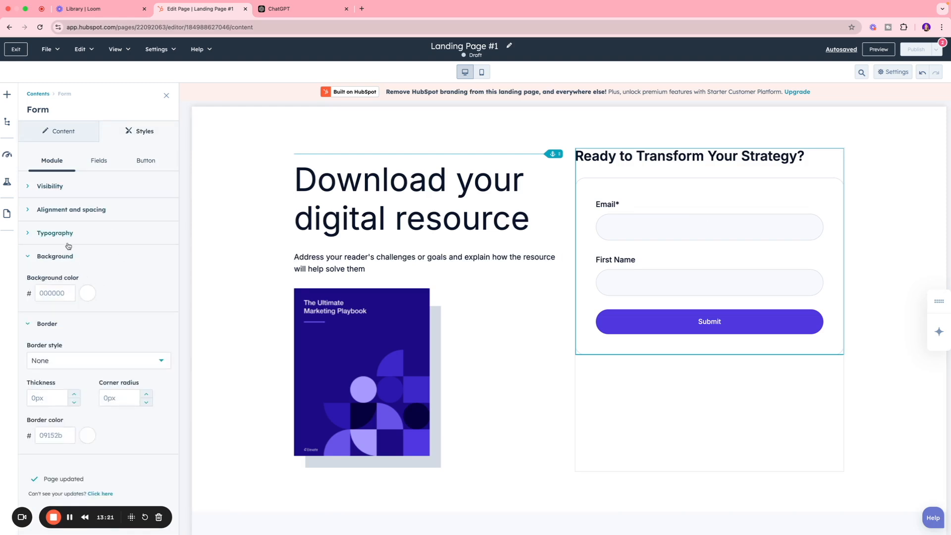
{"action": "left_click", "coordinate": [65, 238]}
{"action": "scroll", "coordinate": [130, 320], "scroll_direction": "down", "scroll_amount": 3}
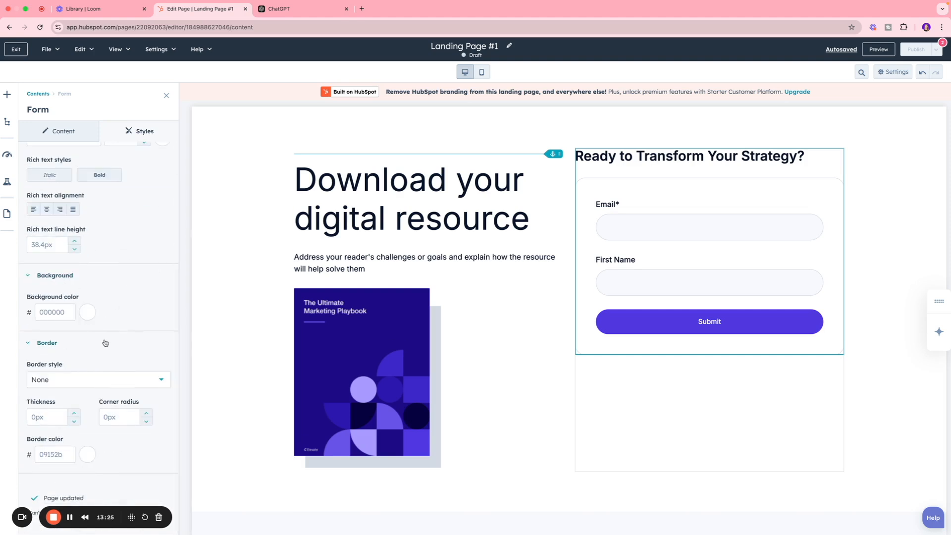
{"action": "left_click", "coordinate": [88, 312]}
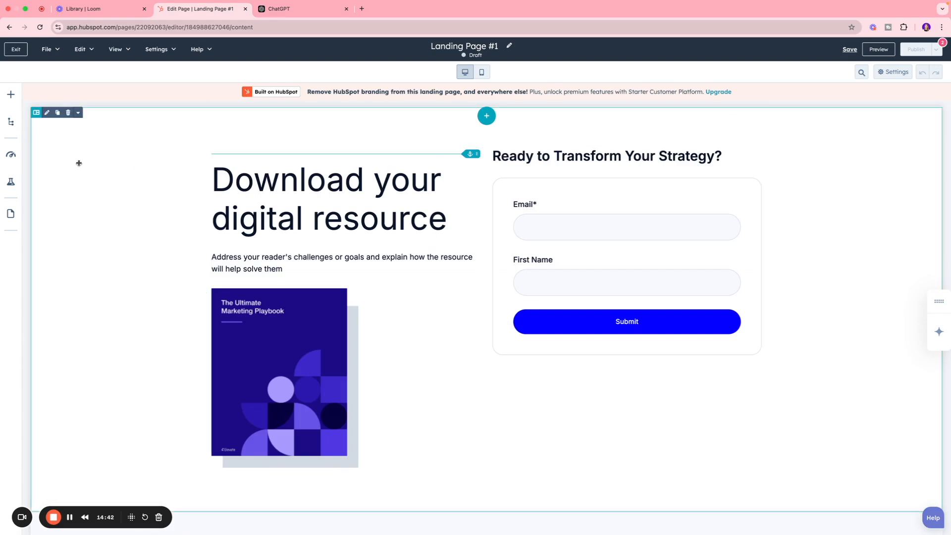
Add a Social follow module to the page below the frequently asked questions
{"action": "left_click", "coordinate": [10, 99]}
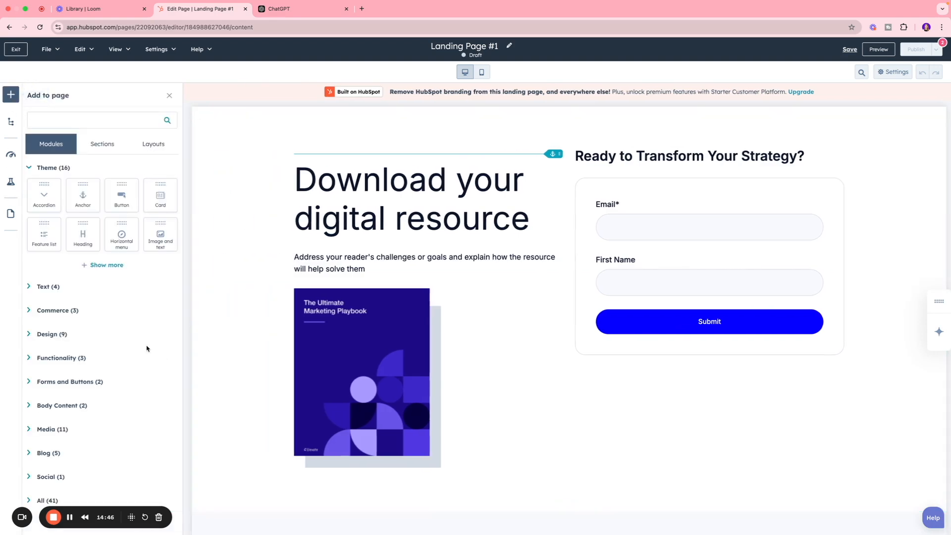
{"action": "scroll", "coordinate": [265, 345], "scroll_direction": "down", "scroll_amount": 15}
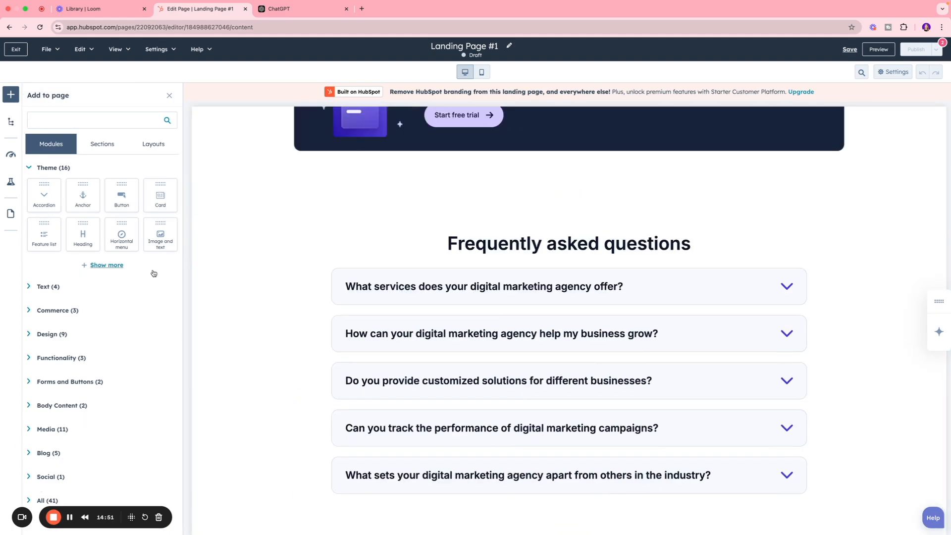
{"action": "left_click", "coordinate": [106, 265]}
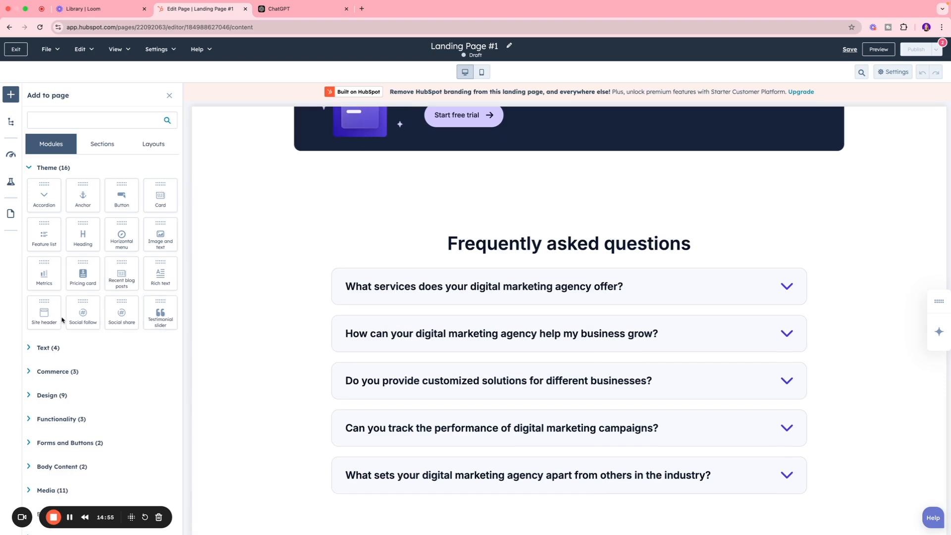
{"action": "left_click_drag", "start_coordinate": [80, 317], "coordinate": [550, 515]}
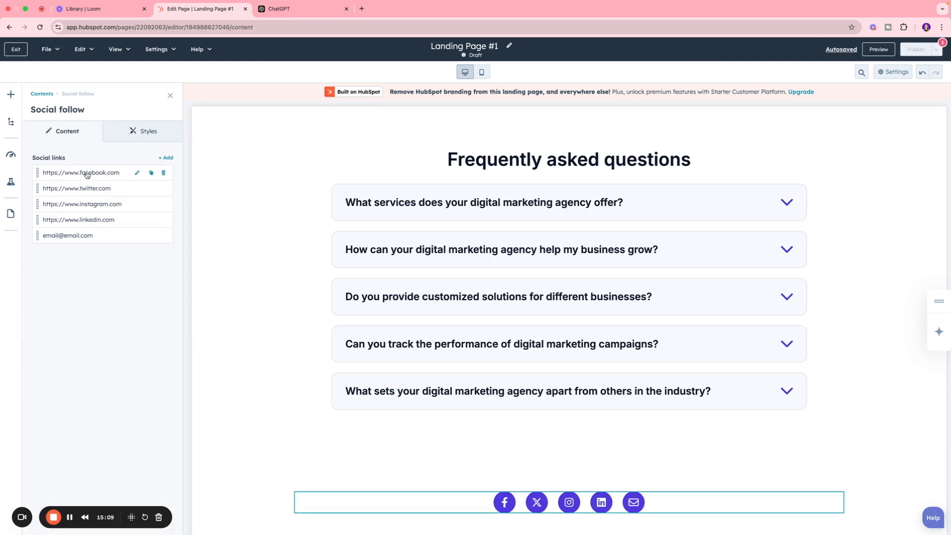
Check the Facebook link's settings and try the Rounded and Square shapes for the social icons before setting them back to Circle
{"action": "left_click", "coordinate": [137, 173]}
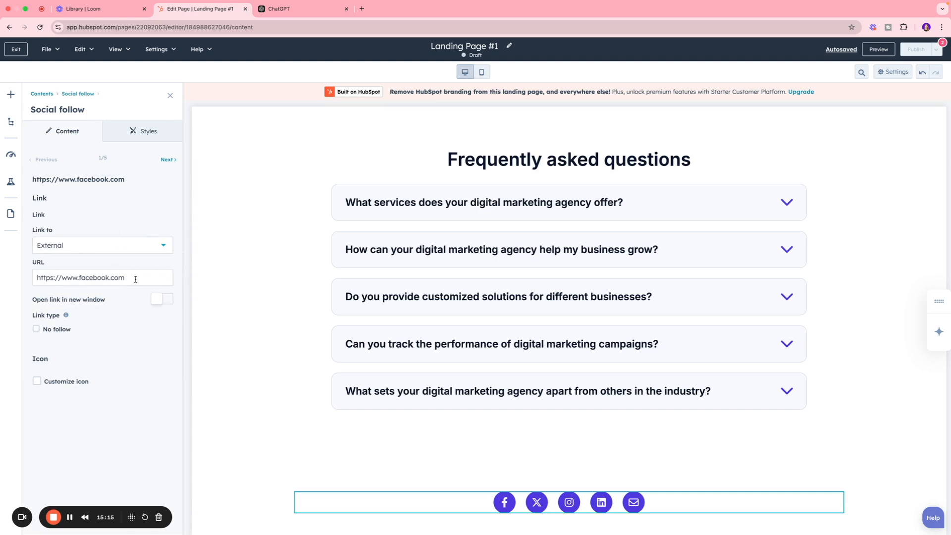
{"action": "left_click", "coordinate": [157, 140]}
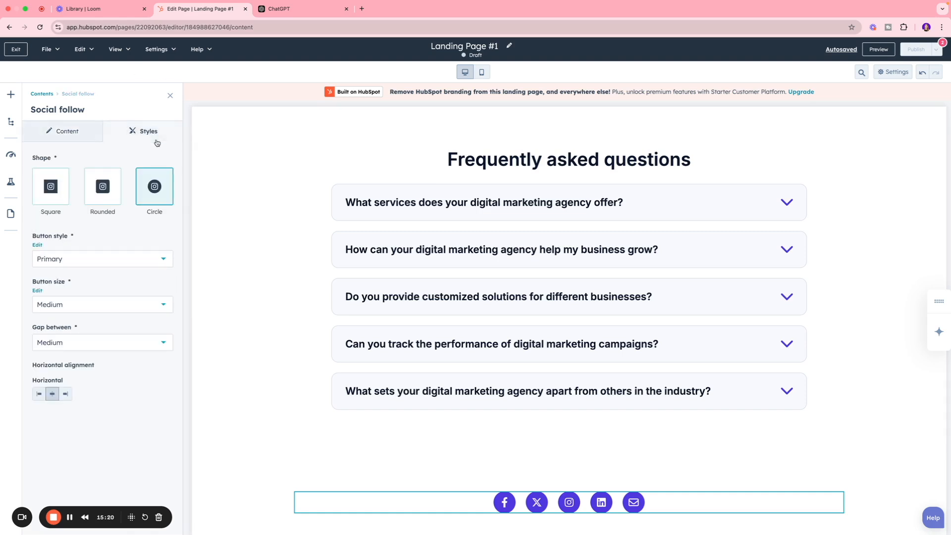
{"action": "left_click", "coordinate": [107, 196]}
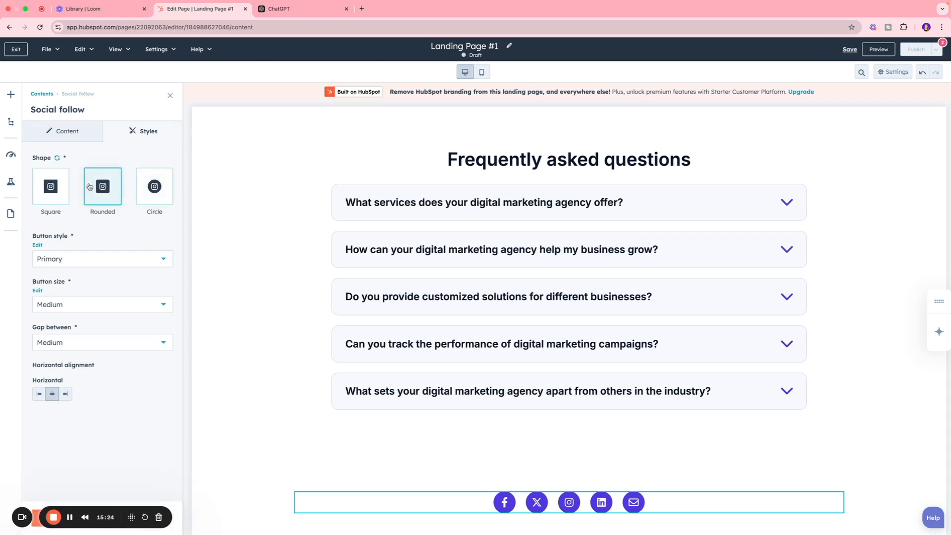
{"action": "left_click", "coordinate": [47, 183]}
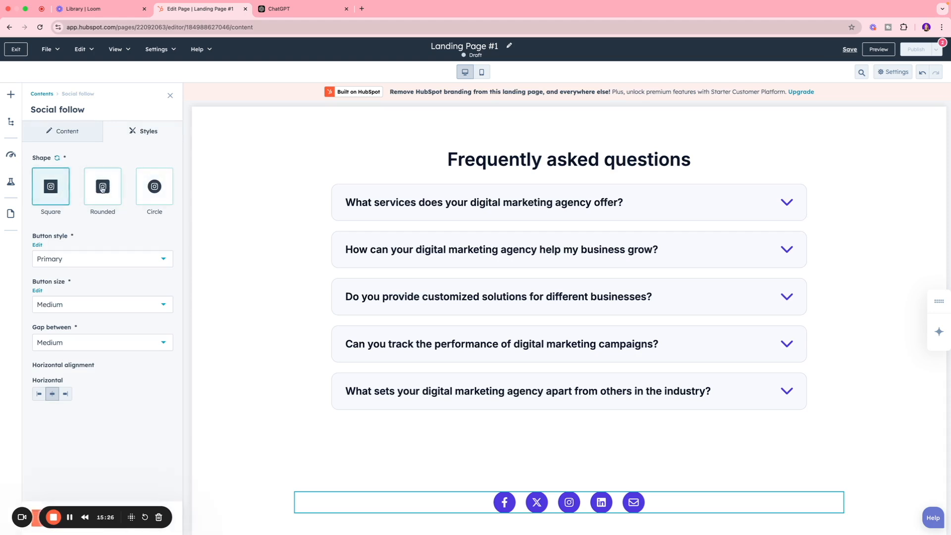
{"action": "left_click", "coordinate": [148, 189]}
{"action": "left_click", "coordinate": [170, 95]}
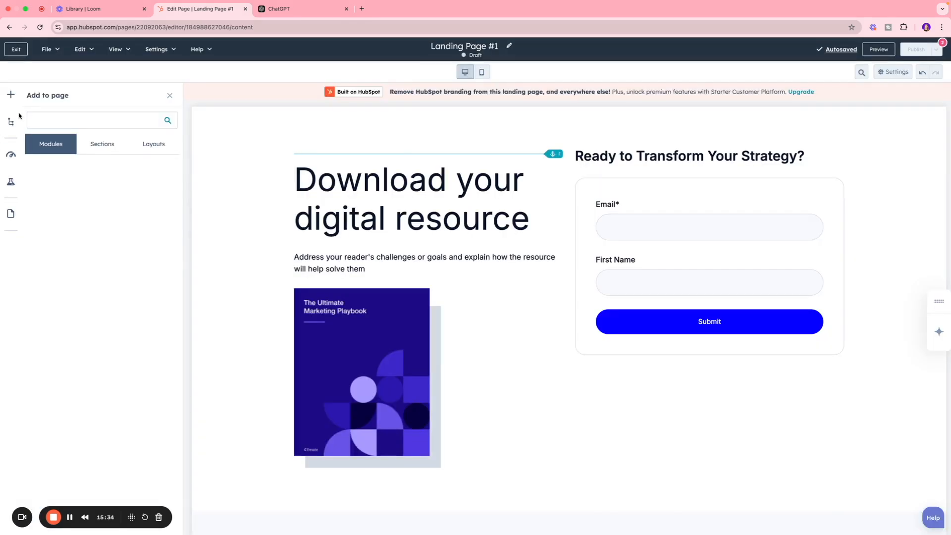
Find the Logo module by searching for "logo" and place it above the page's heading and form
{"action": "left_click", "coordinate": [11, 94]}
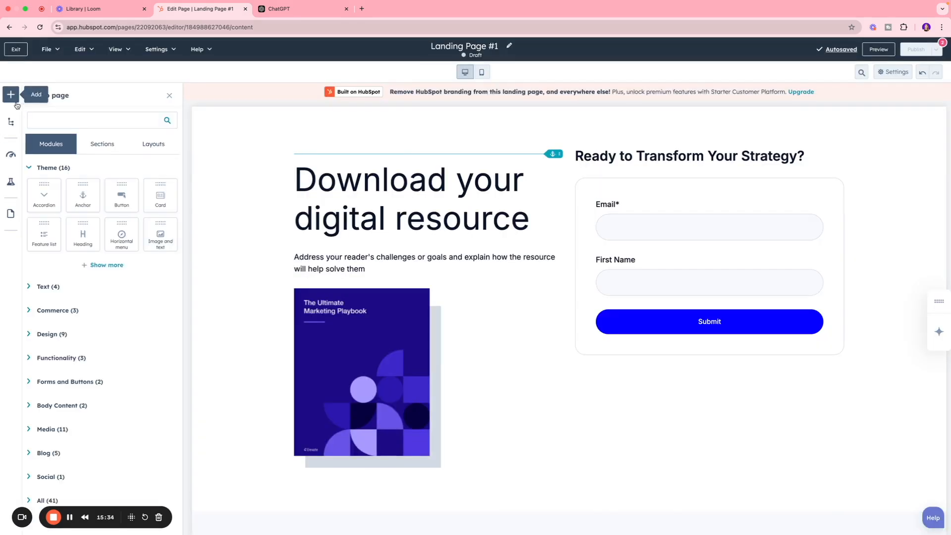
{"action": "left_click", "coordinate": [115, 264]}
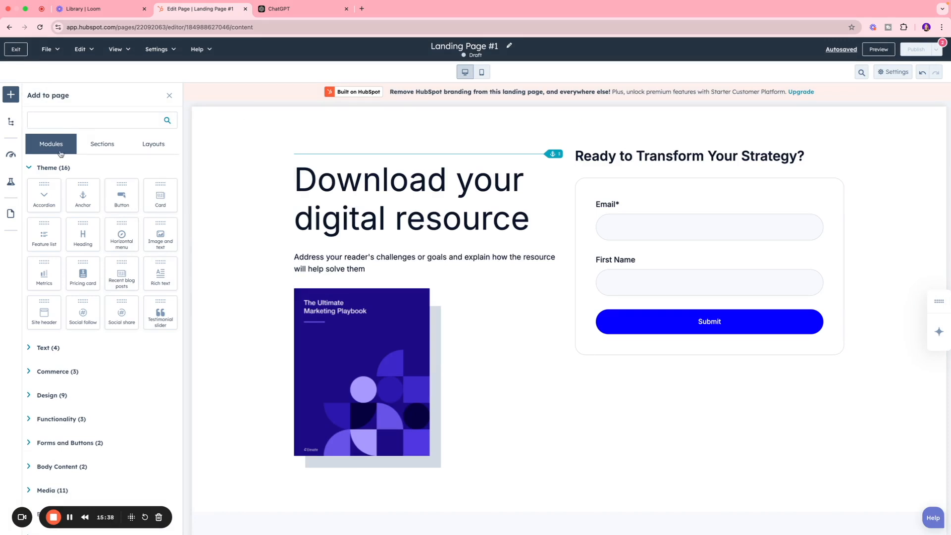
{"action": "left_click", "coordinate": [94, 120]}
{"action": "type", "text": "logo"}
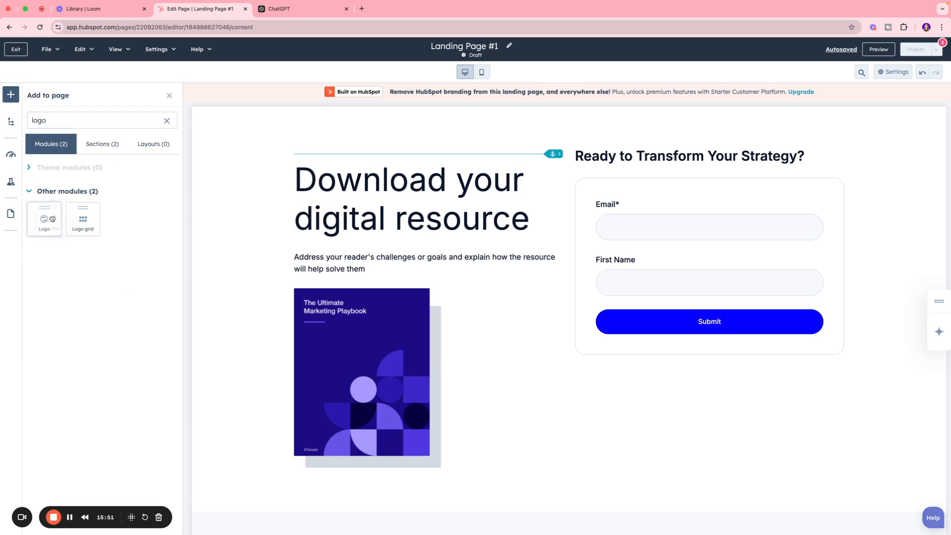
{"action": "left_click_drag", "start_coordinate": [44, 219], "coordinate": [557, 139]}
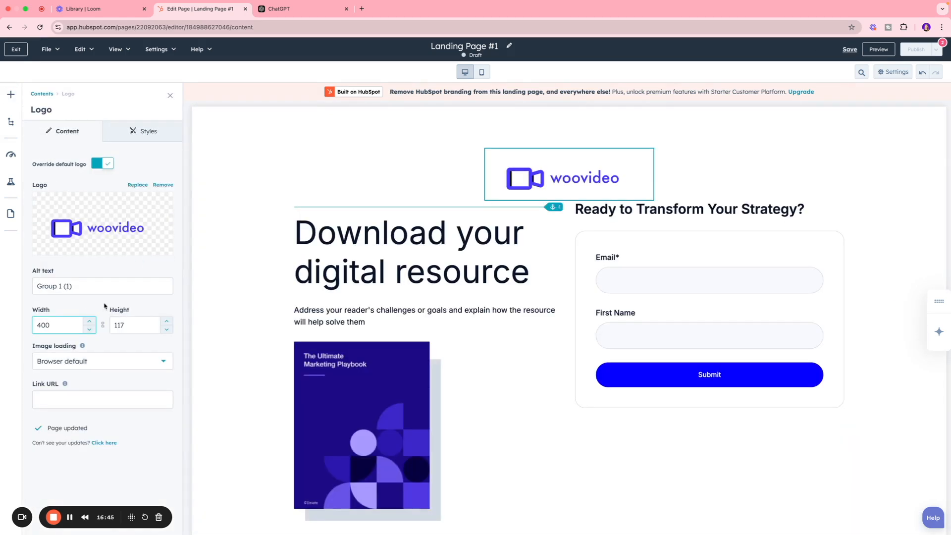
Set the logo's alt text to "woo video" and close the logo settings with its link URL left empty
{"action": "triple_click", "coordinate": [81, 286]}
{"action": "key", "text": "BackSpace"}
{"action": "type", "text": "woo video"}
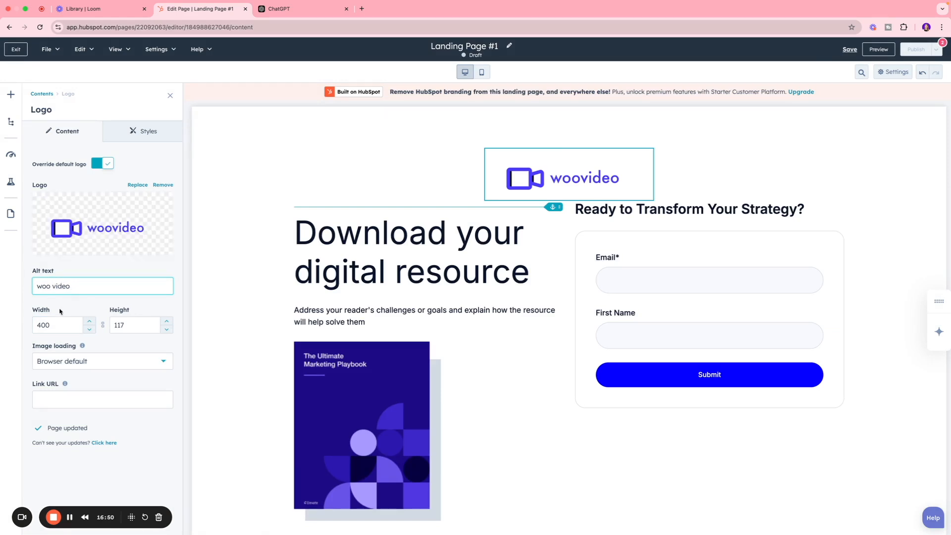
{"action": "left_click", "coordinate": [89, 402]}
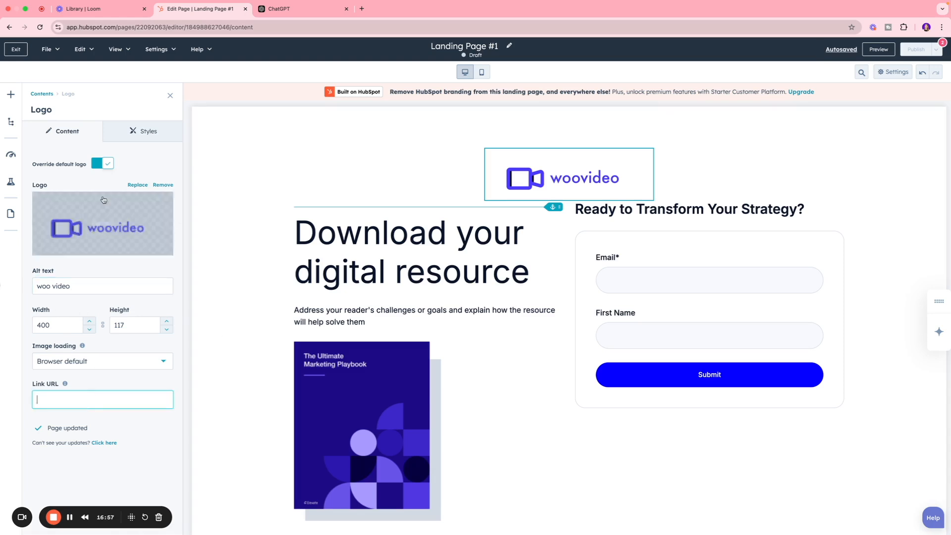
{"action": "left_click", "coordinate": [170, 96]}
Review the page from the logo to the social icons and open the first FAQ accordion item for editing
{"action": "scroll", "coordinate": [319, 168], "scroll_direction": "down", "scroll_amount": 2}
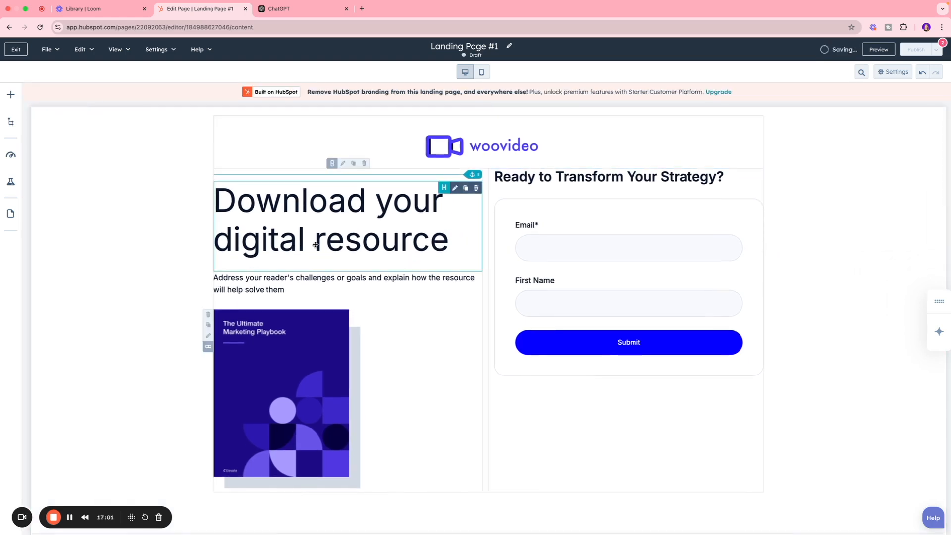
{"action": "scroll", "coordinate": [317, 243], "scroll_direction": "down", "scroll_amount": 2}
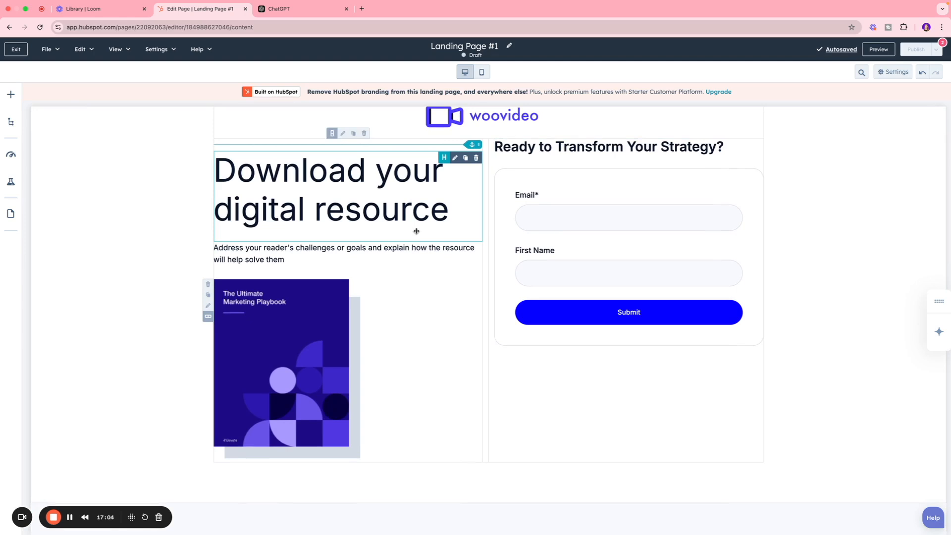
{"action": "scroll", "coordinate": [416, 230], "scroll_direction": "down", "scroll_amount": 10}
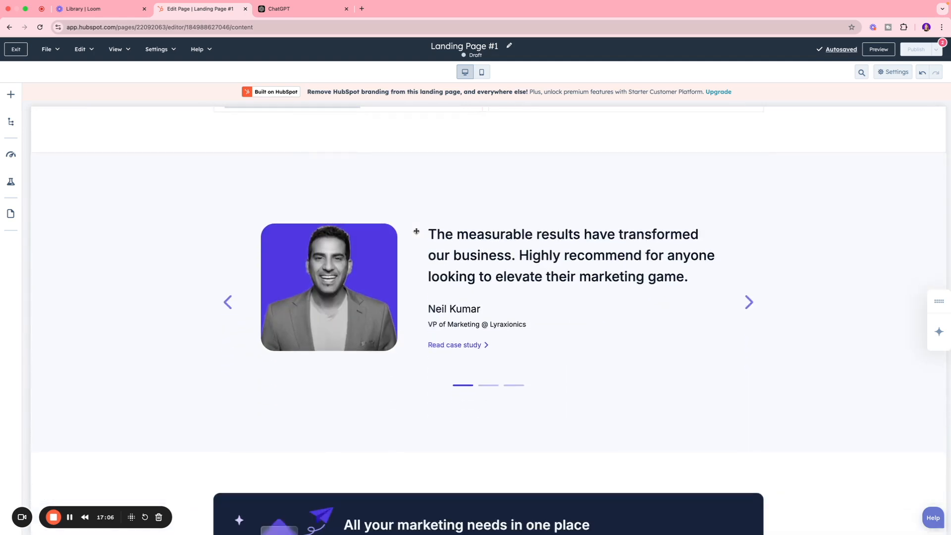
{"action": "scroll", "coordinate": [416, 231], "scroll_direction": "down", "scroll_amount": 8}
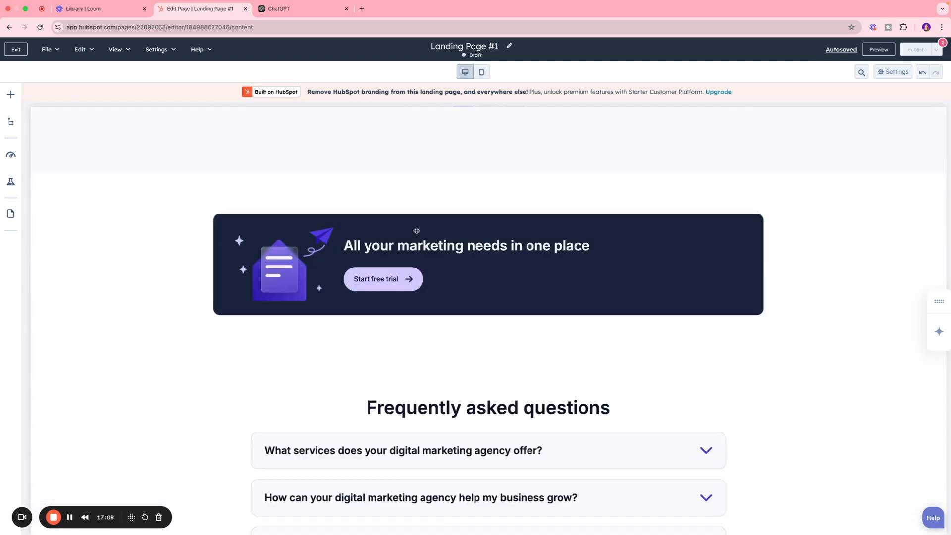
{"action": "scroll", "coordinate": [416, 231], "scroll_direction": "down", "scroll_amount": 8}
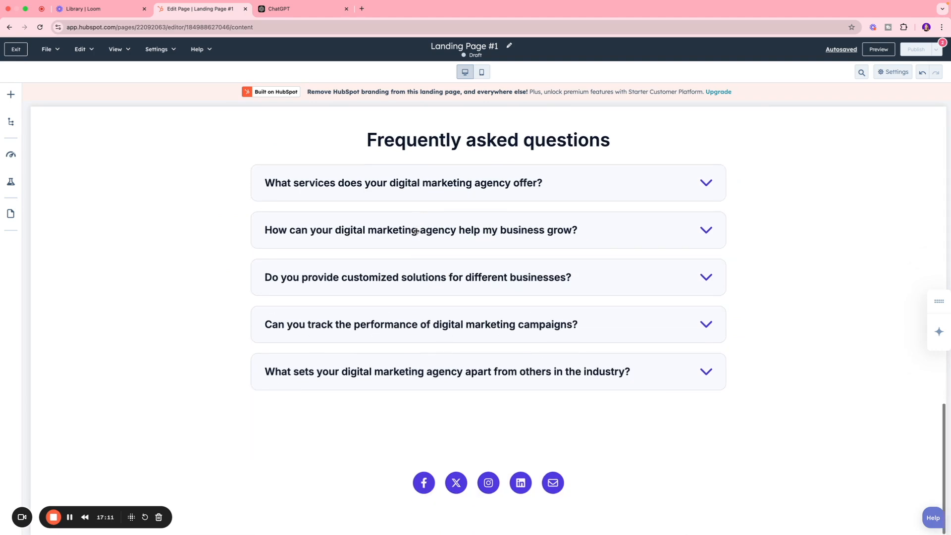
{"action": "left_click", "coordinate": [438, 206]}
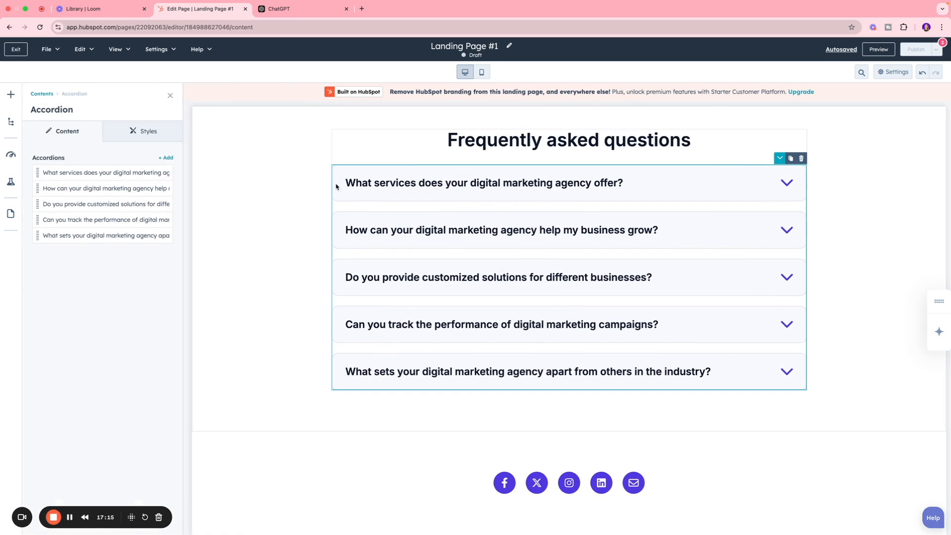
{"action": "mouse_move", "coordinate": [142, 177]}
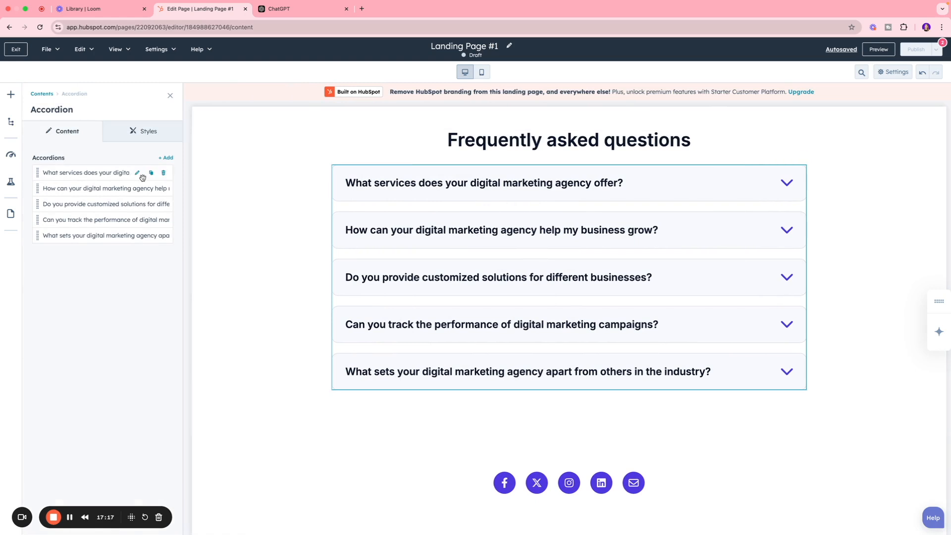
{"action": "left_click", "coordinate": [138, 173]}
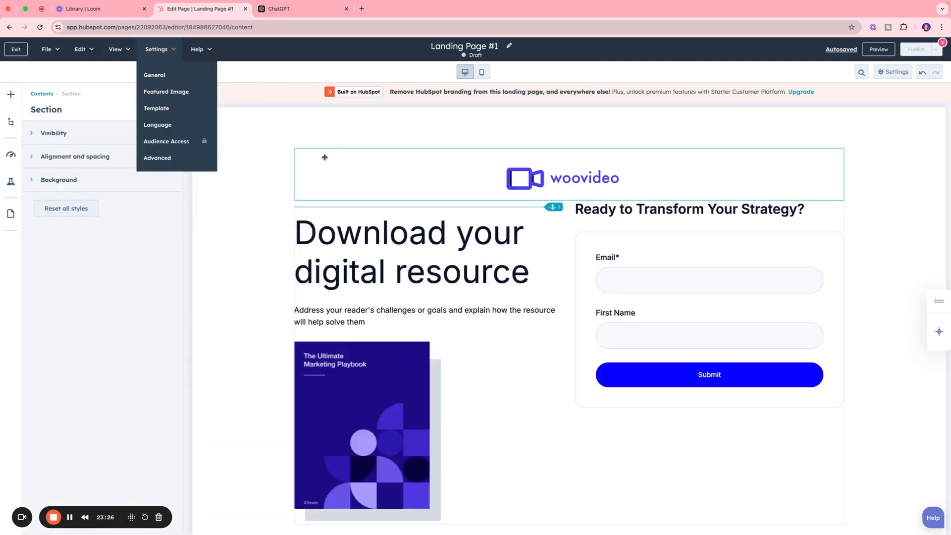
Check the whole page in the mobile layout and return to the desktop layout
{"action": "left_click", "coordinate": [482, 71]}
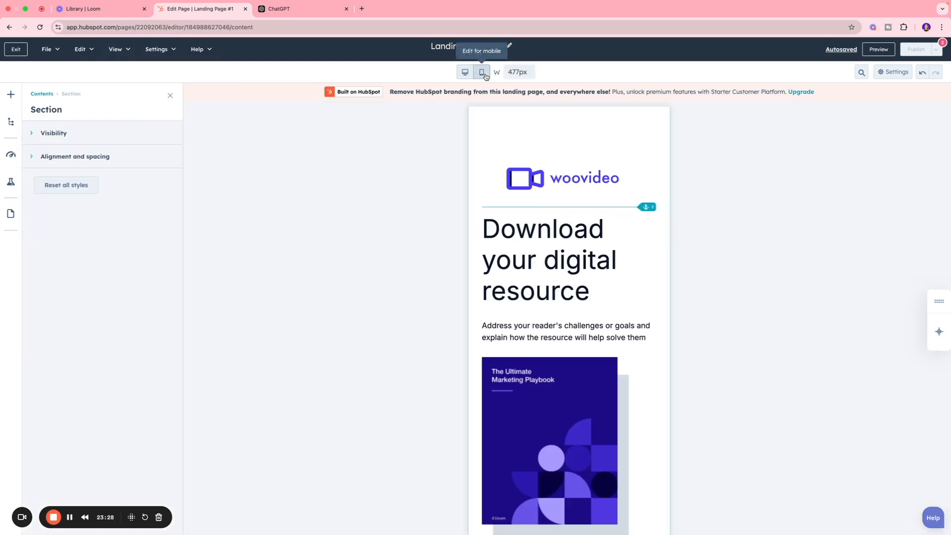
{"action": "scroll", "coordinate": [600, 189], "scroll_direction": "down", "scroll_amount": 10}
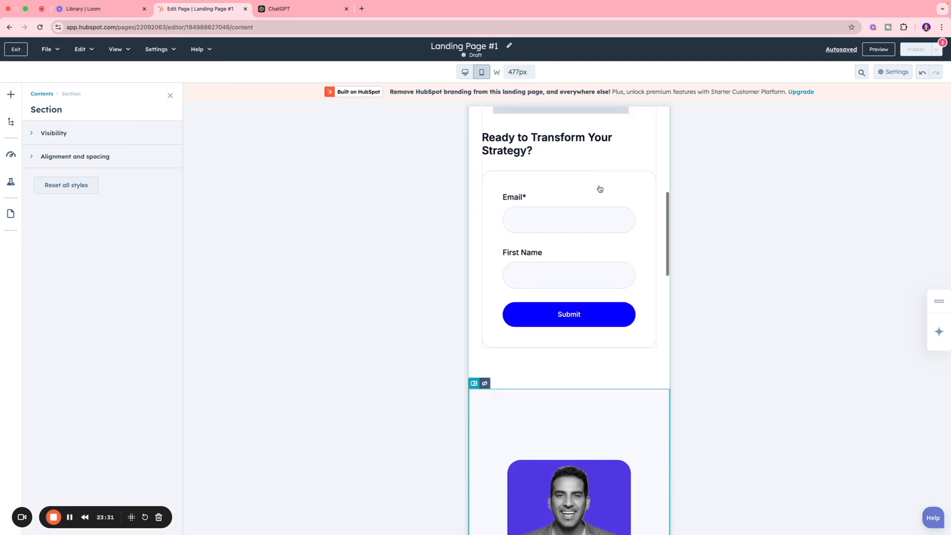
{"action": "scroll", "coordinate": [600, 189], "scroll_direction": "down", "scroll_amount": 15}
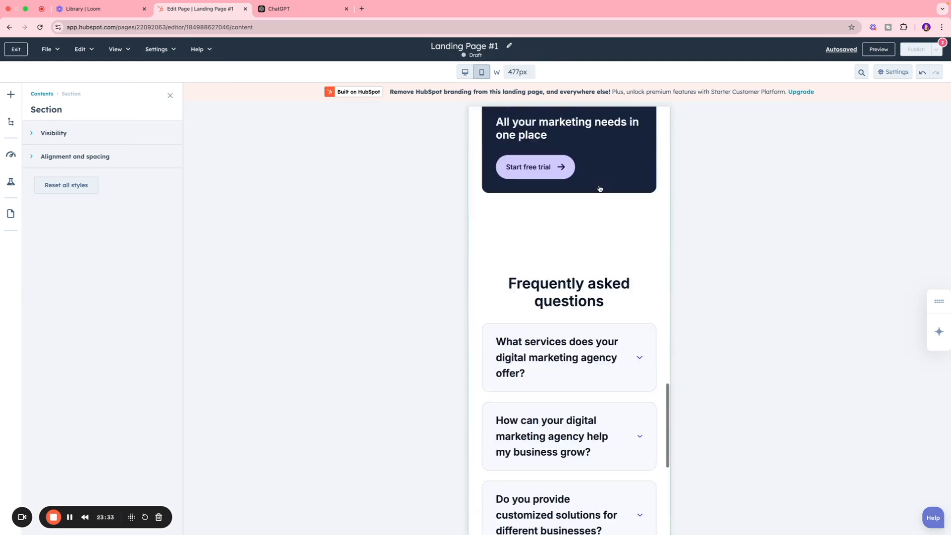
{"action": "scroll", "coordinate": [599, 189], "scroll_direction": "up", "scroll_amount": 20}
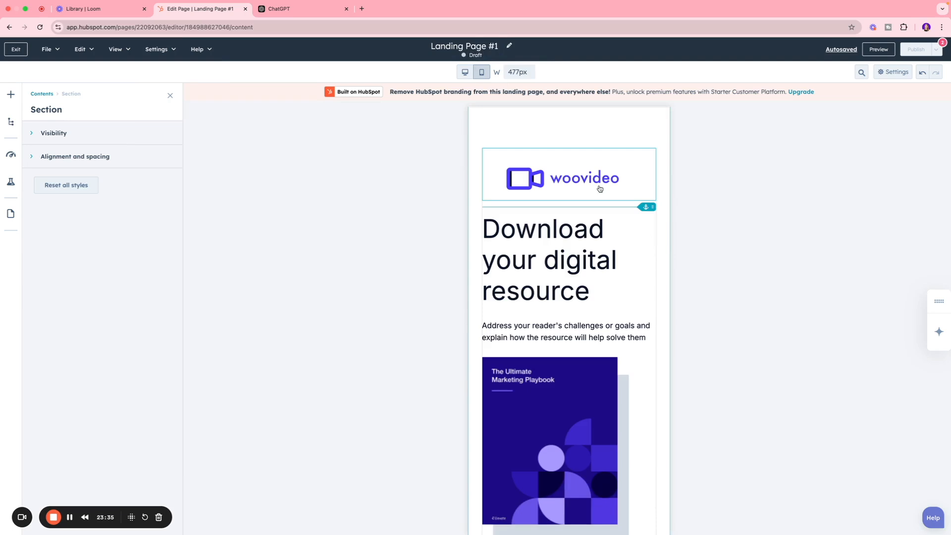
{"action": "left_click", "coordinate": [471, 73]}
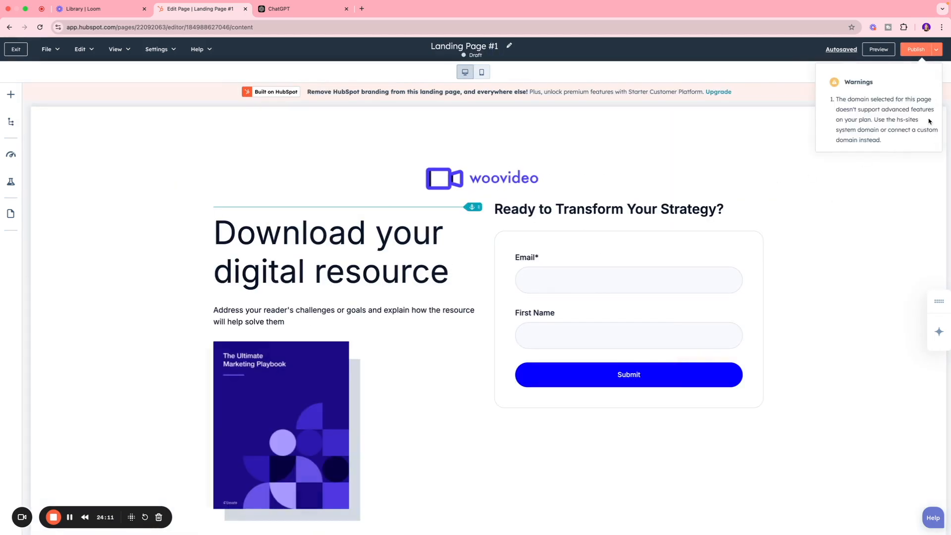
Publish the landing page and start connecting a custom domain as the primary domain
{"action": "left_click", "coordinate": [916, 50]}
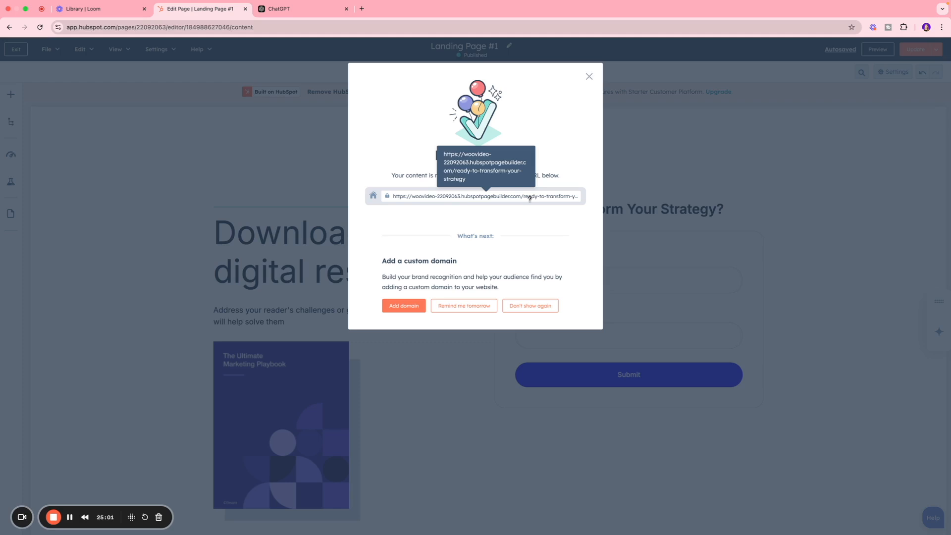
{"action": "left_click", "coordinate": [403, 306]}
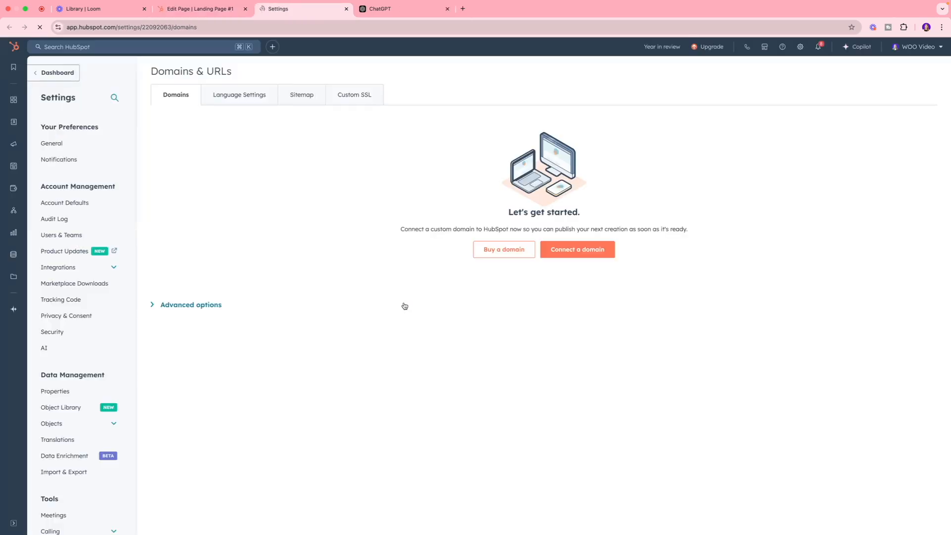
{"action": "left_click", "coordinate": [580, 251]}
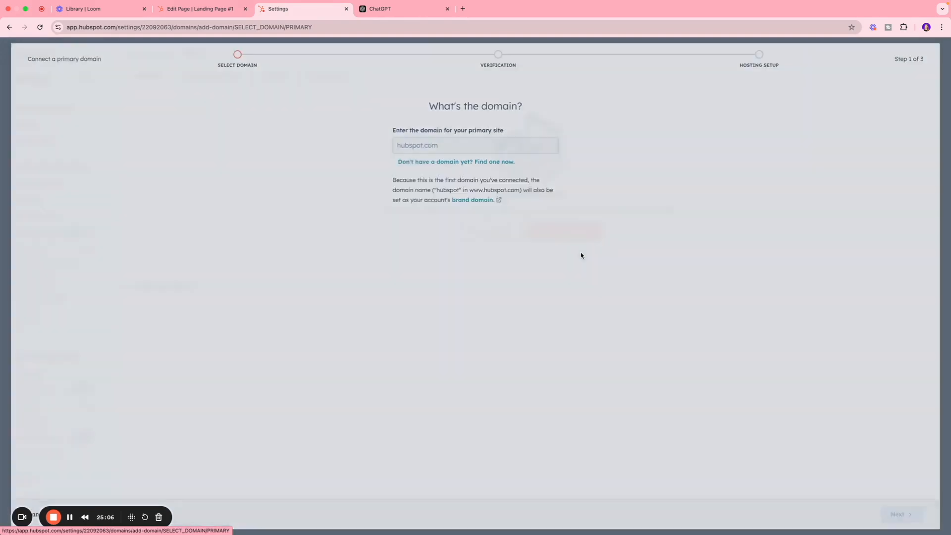